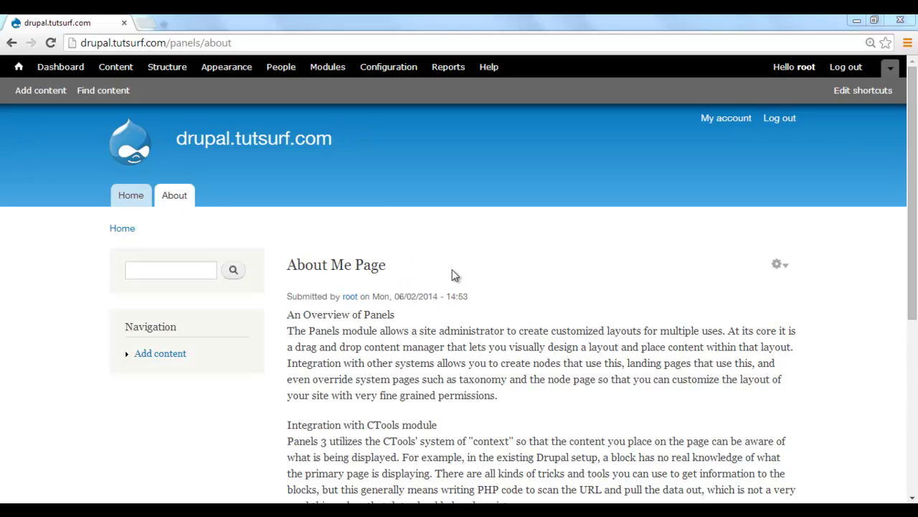
Add a "User: role" access rule to the About Us page for authenticated user and administrator, and save the page
click(782, 269)
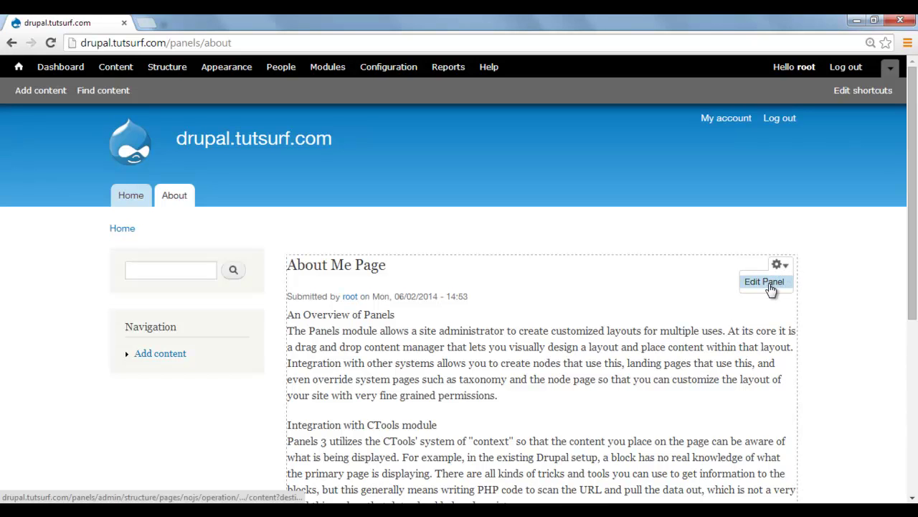
click(766, 285)
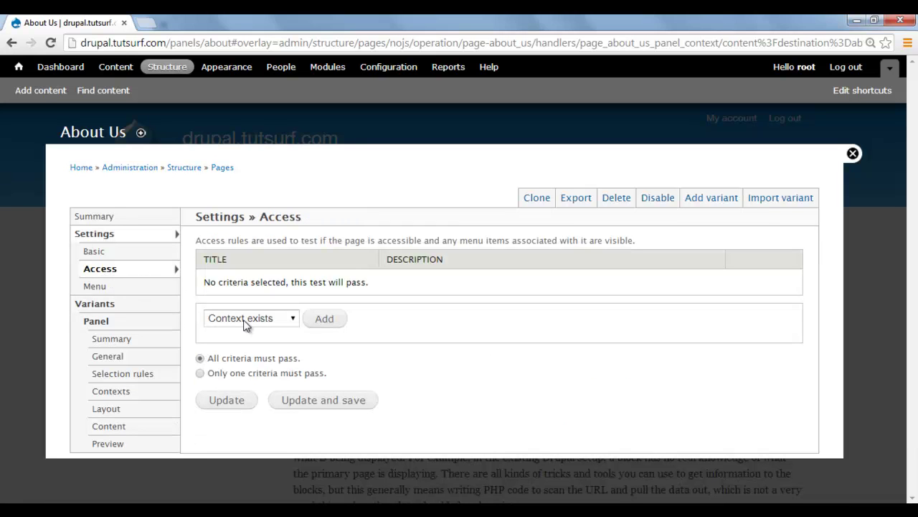
click(241, 320)
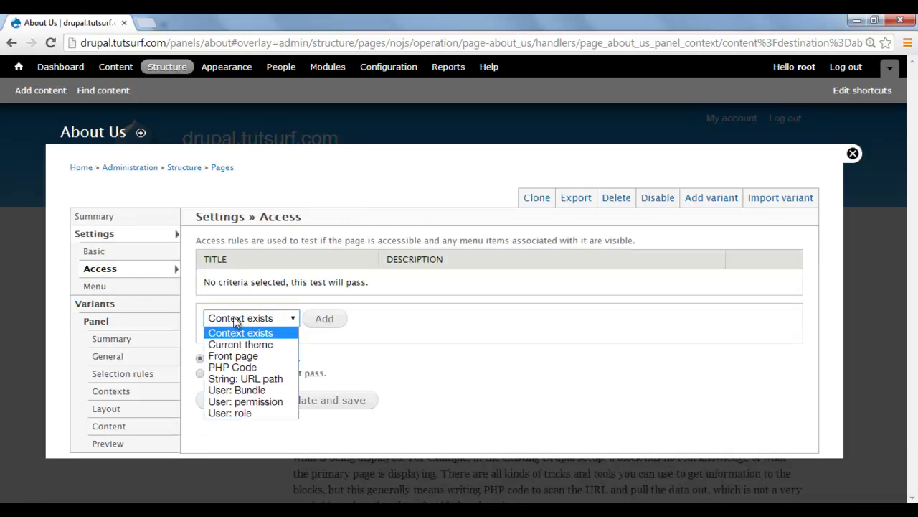
click(257, 416)
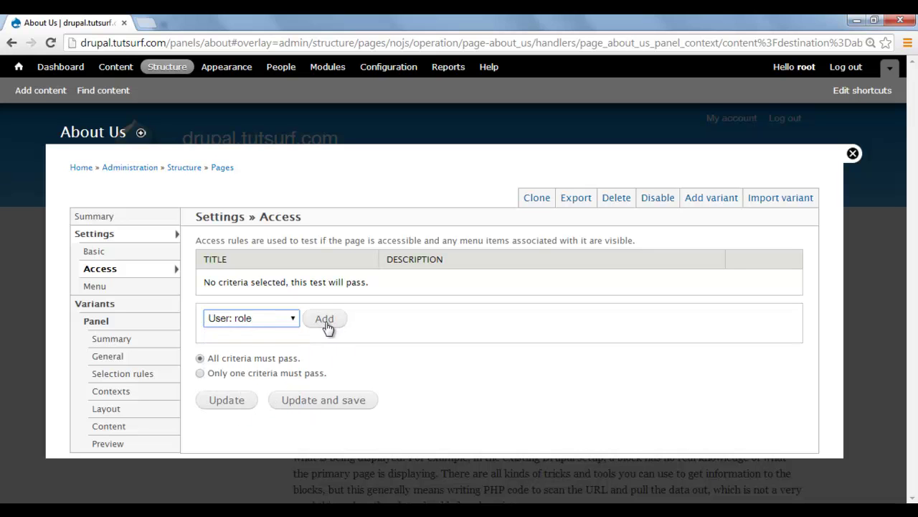
click(331, 324)
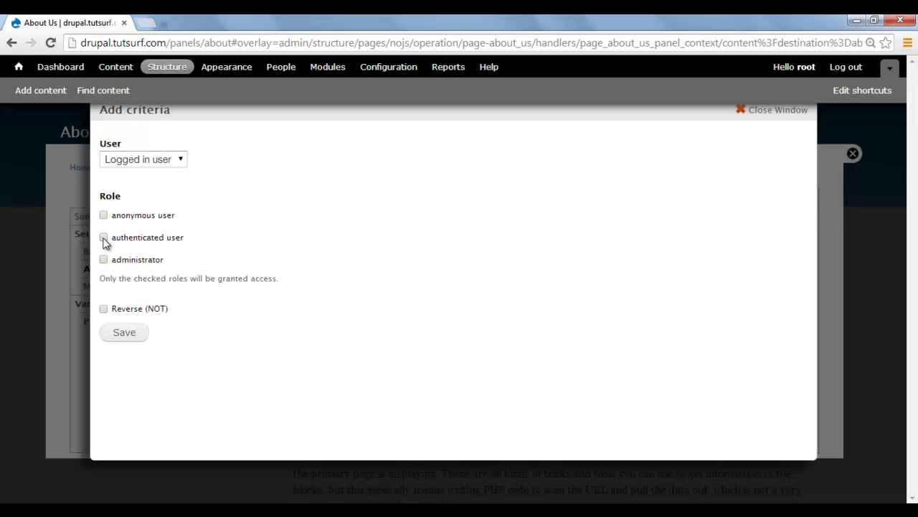
click(104, 238)
click(131, 337)
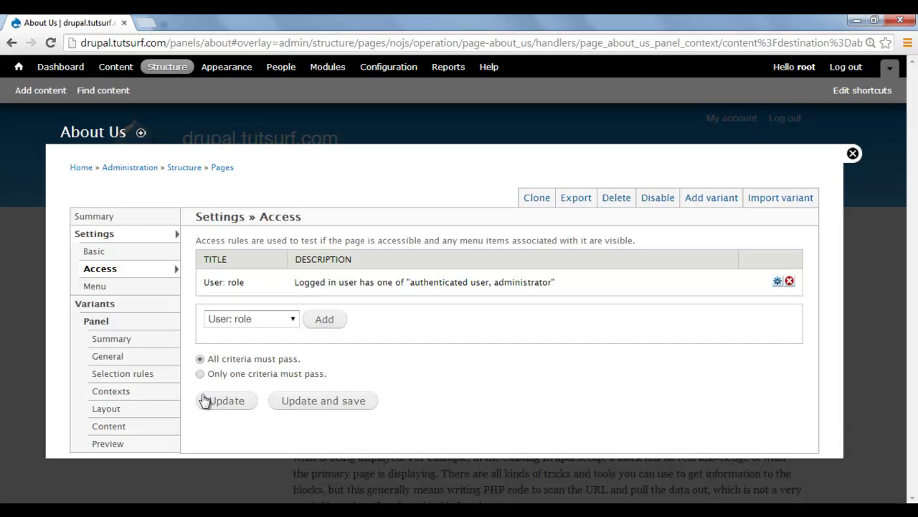
click(329, 405)
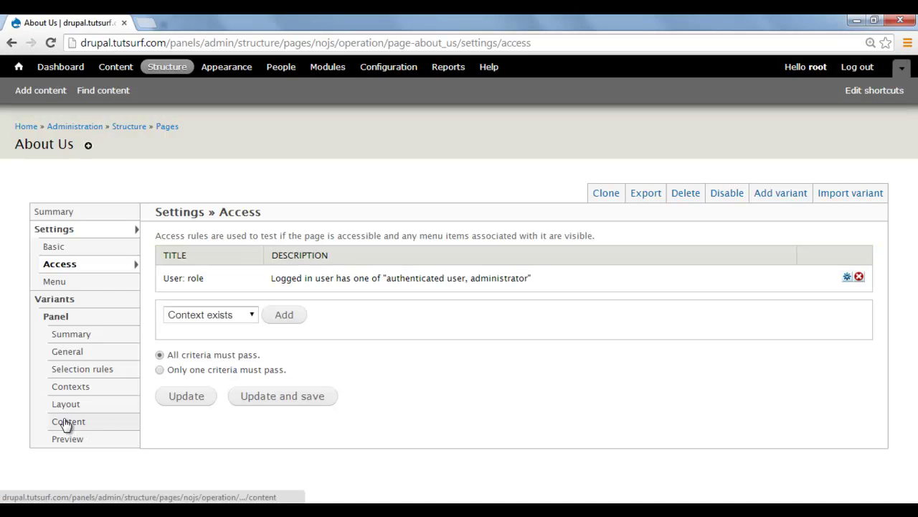
Add a "User: permission" visibility rule with "View published content" to the About Me Page pane, and save the page
click(83, 426)
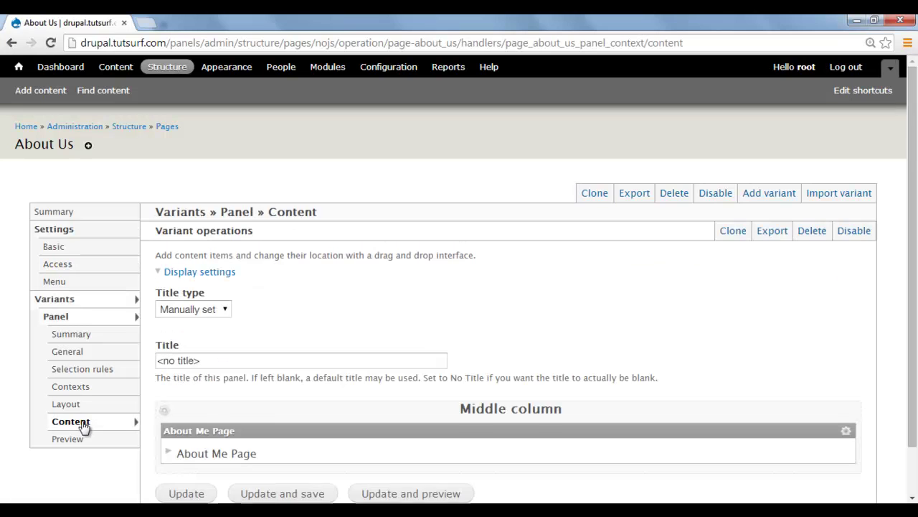
scroll(626, 350, down, 1)
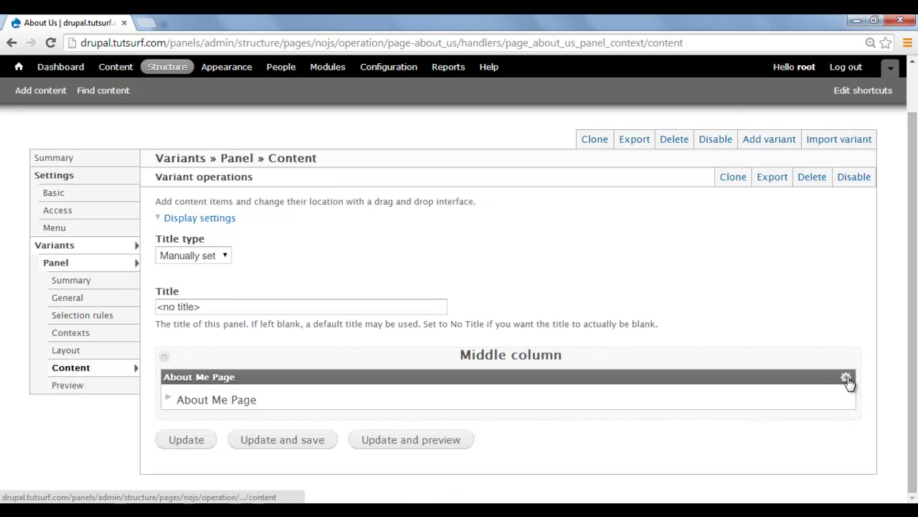
click(847, 378)
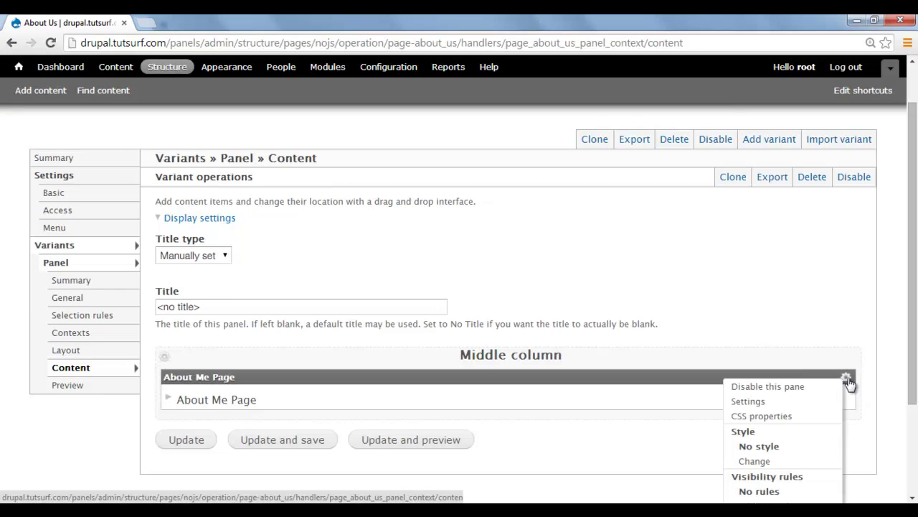
scroll(803, 430, down, 2)
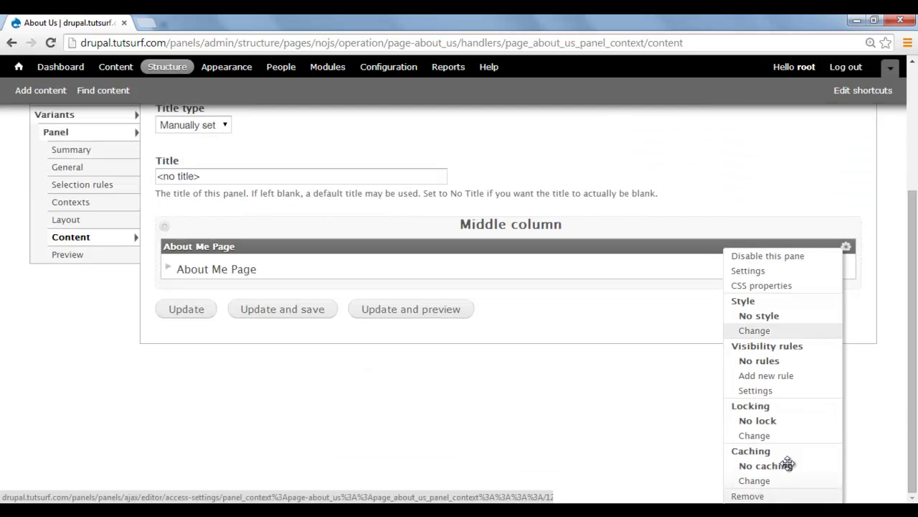
click(806, 382)
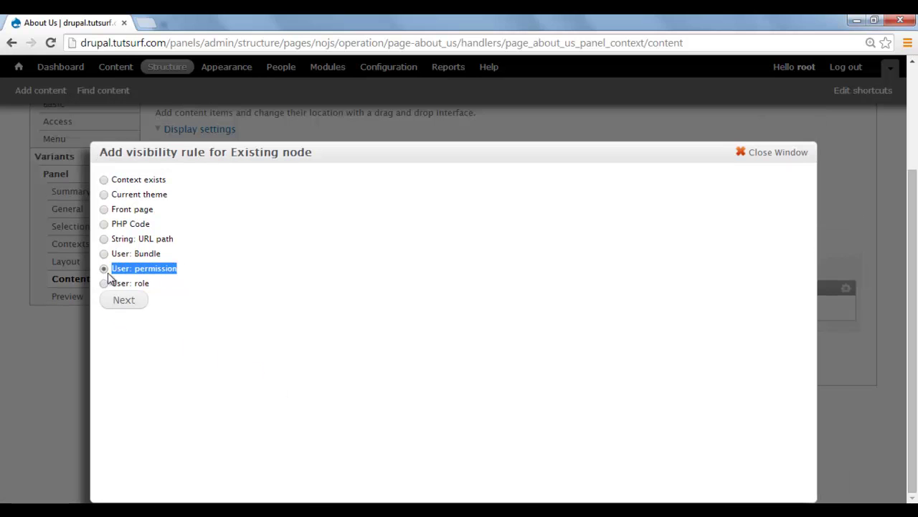
click(124, 302)
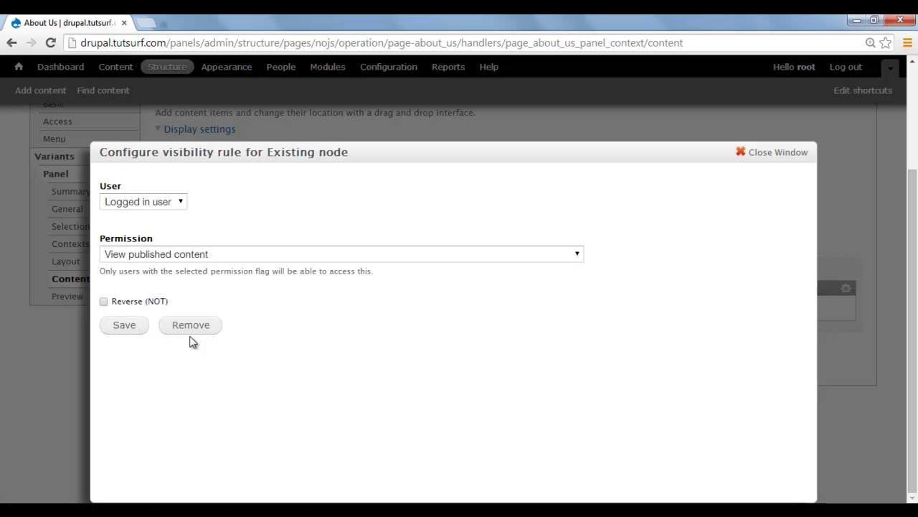
click(124, 325)
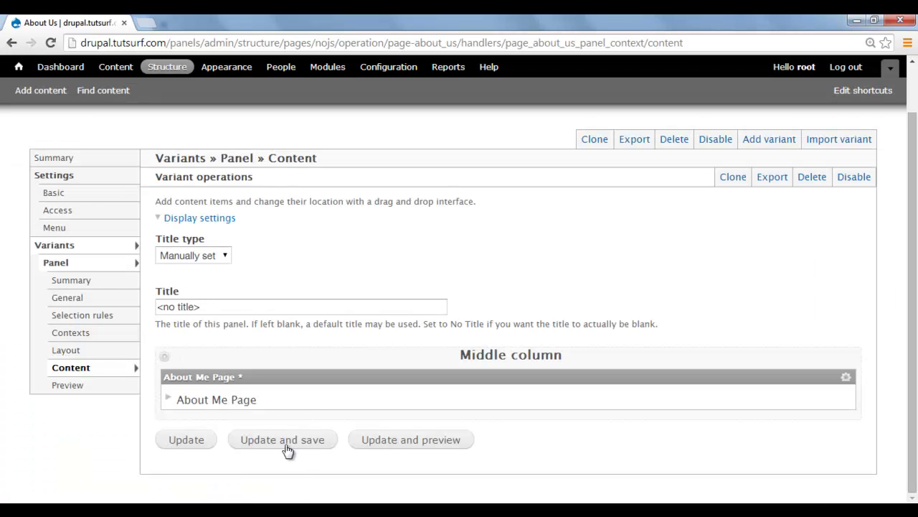
click(294, 447)
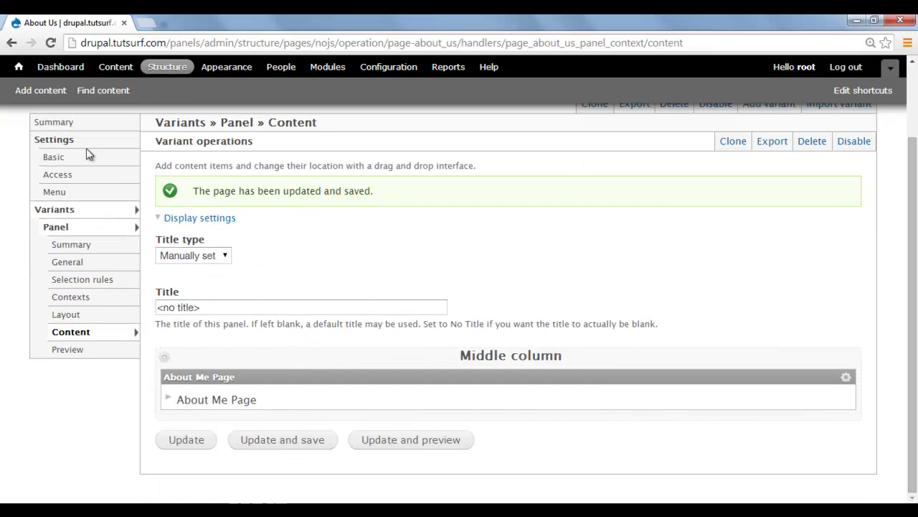
Check the home and About pages while logged in, and reload the home page in Firefox as a logged-out visitor
scroll(38, 149, up, 1)
click(25, 127)
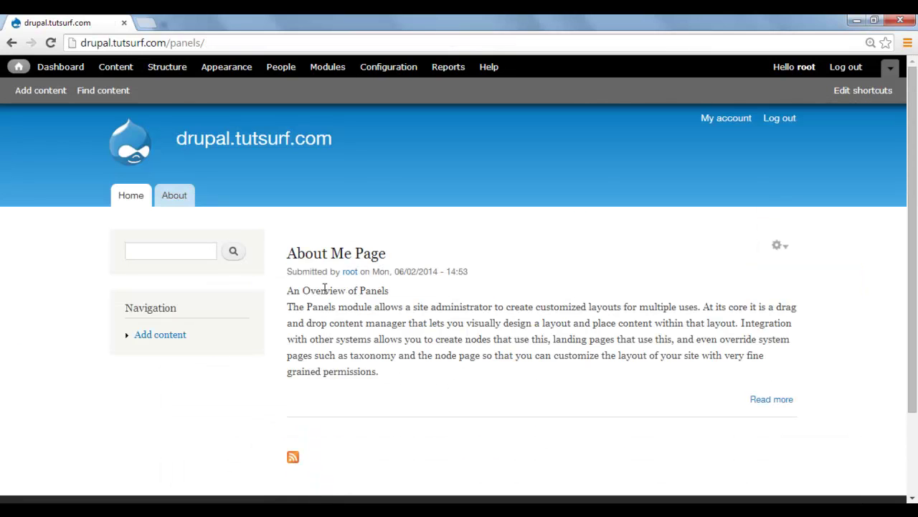
click(183, 205)
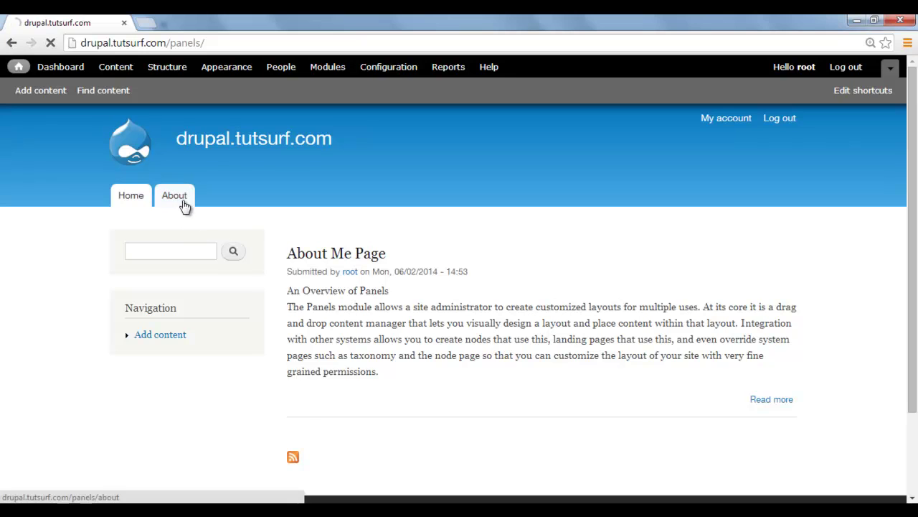
scroll(476, 321, down, 3)
scroll(280, 208, up, 3)
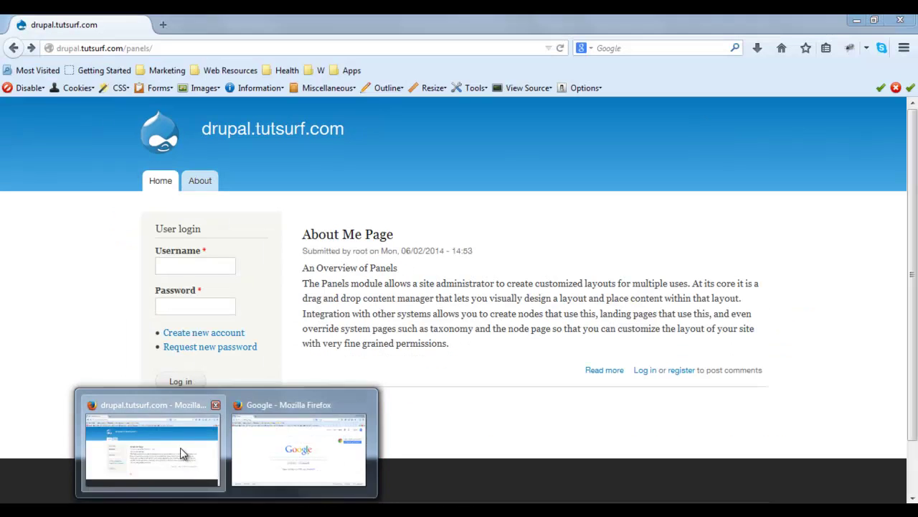
click(184, 454)
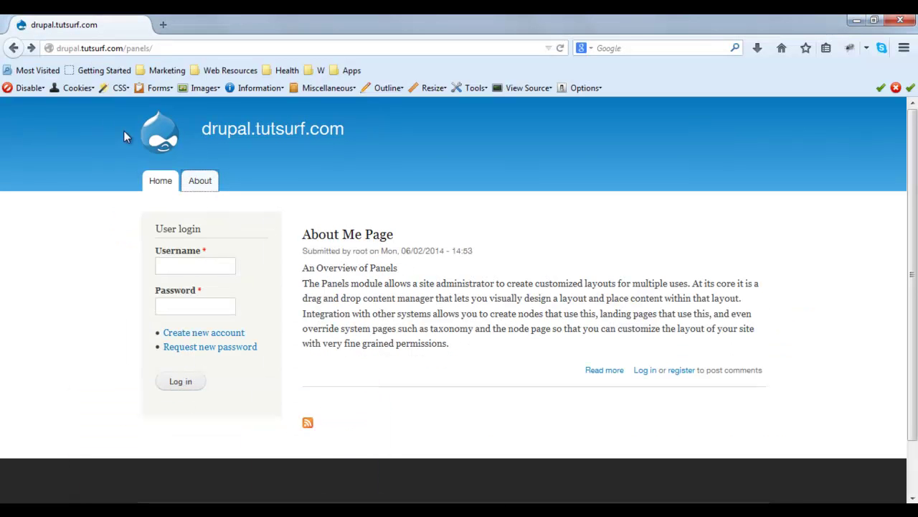
click(561, 49)
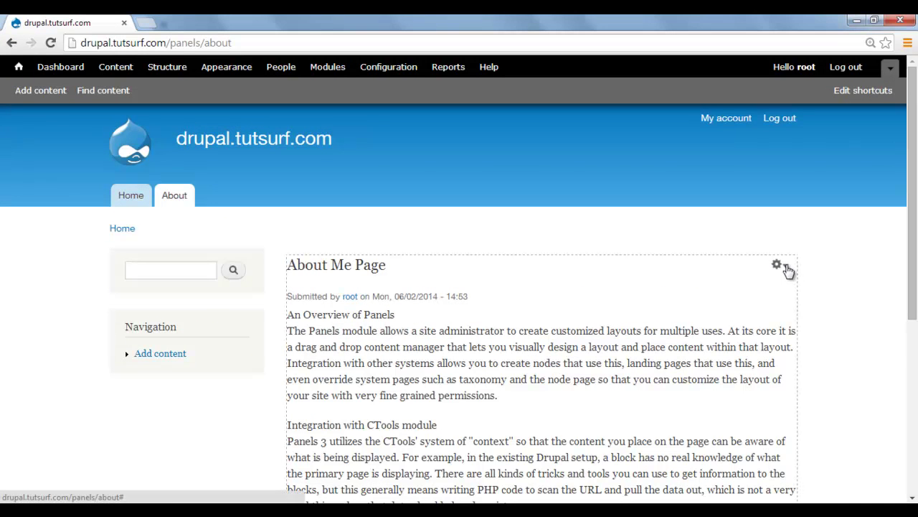
In Chrome, grant the anonymous user role access in the About Us page's "User: role" rule and save the page
click(779, 264)
click(782, 287)
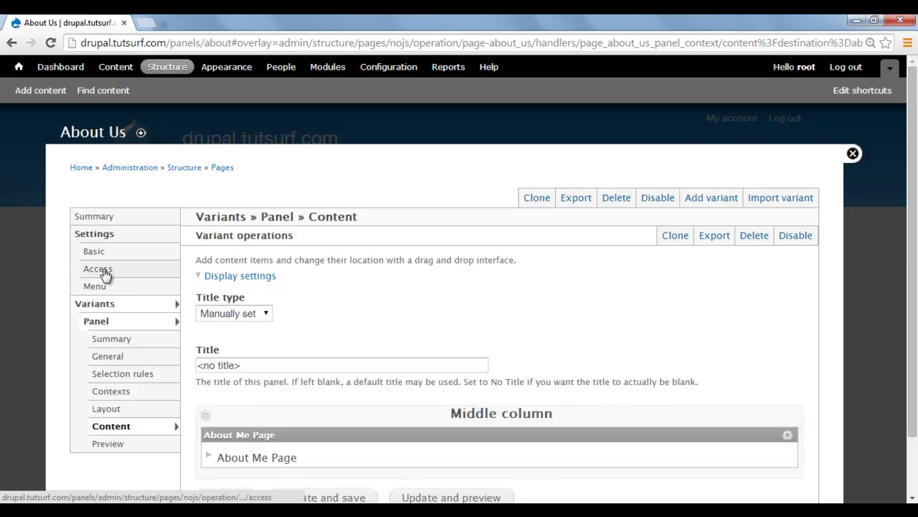
click(104, 273)
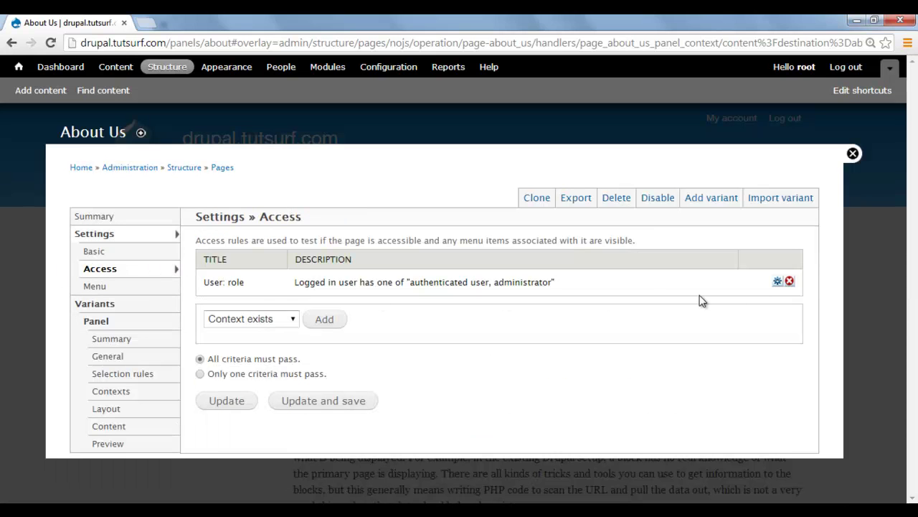
click(777, 282)
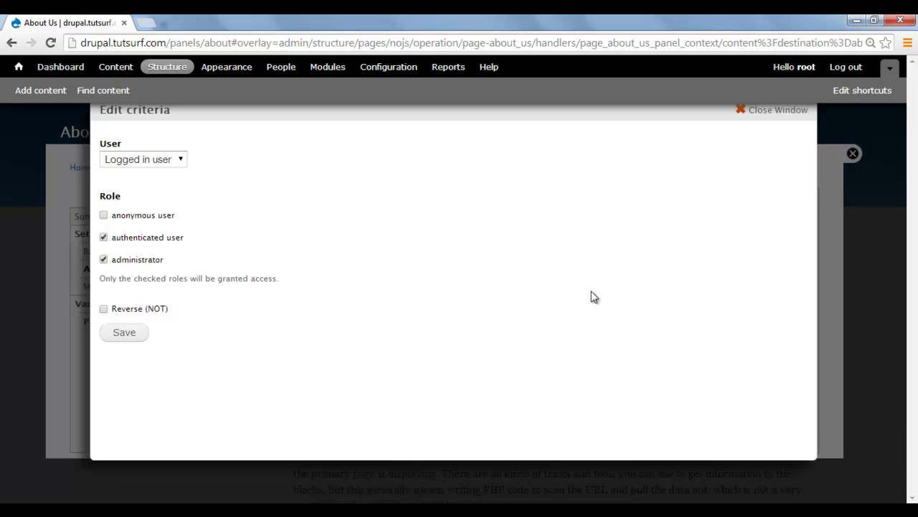
click(104, 217)
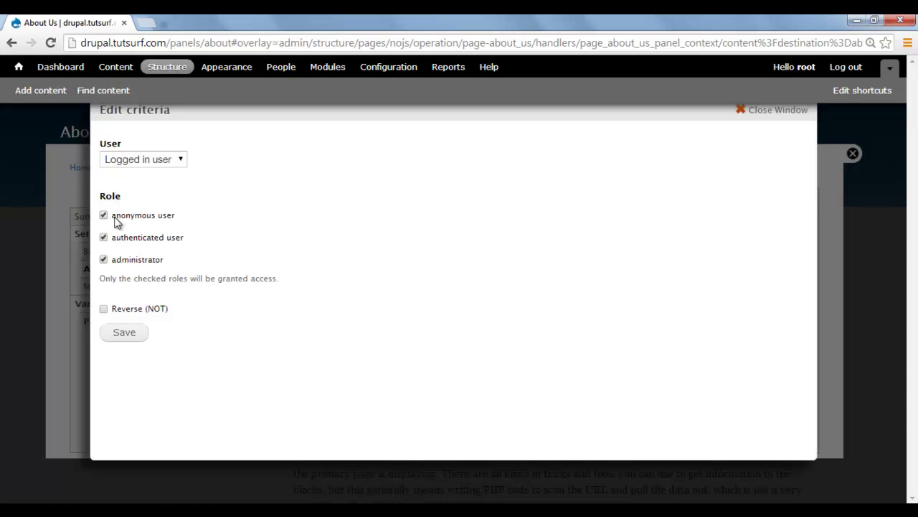
click(128, 335)
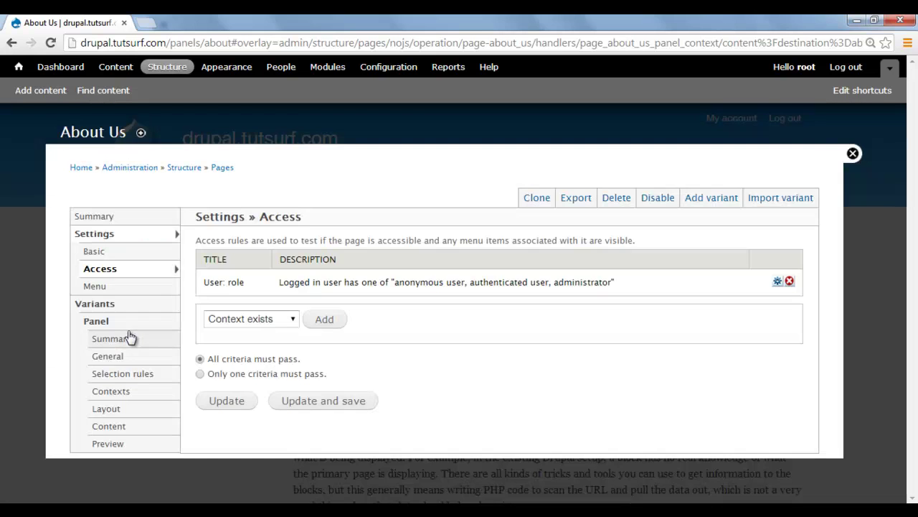
click(328, 404)
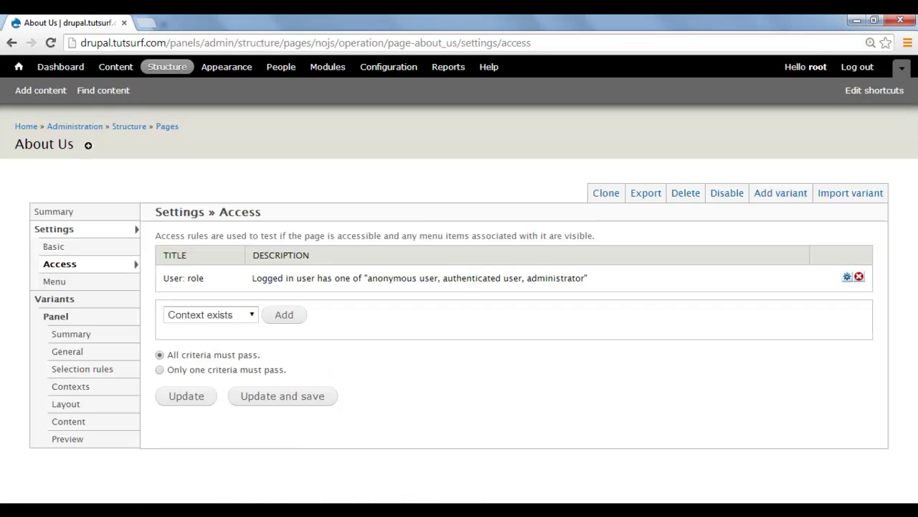
Switch to Firefox, reload the site as a logged-out visitor, and check the About and Home pages
mouse_move(136, 501)
click(164, 451)
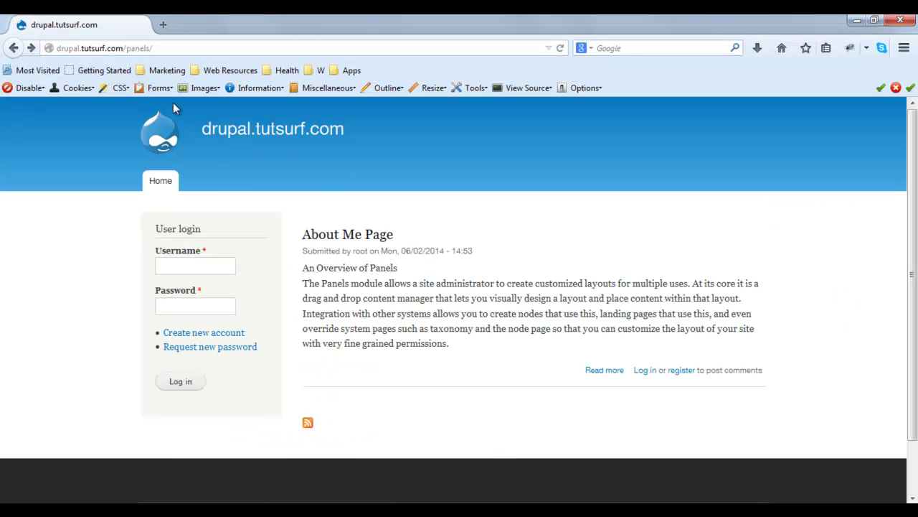
click(560, 48)
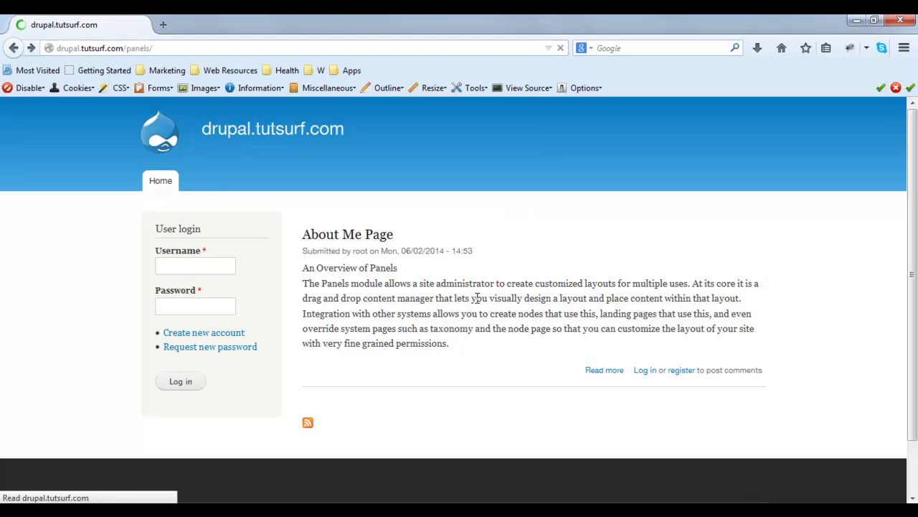
click(198, 185)
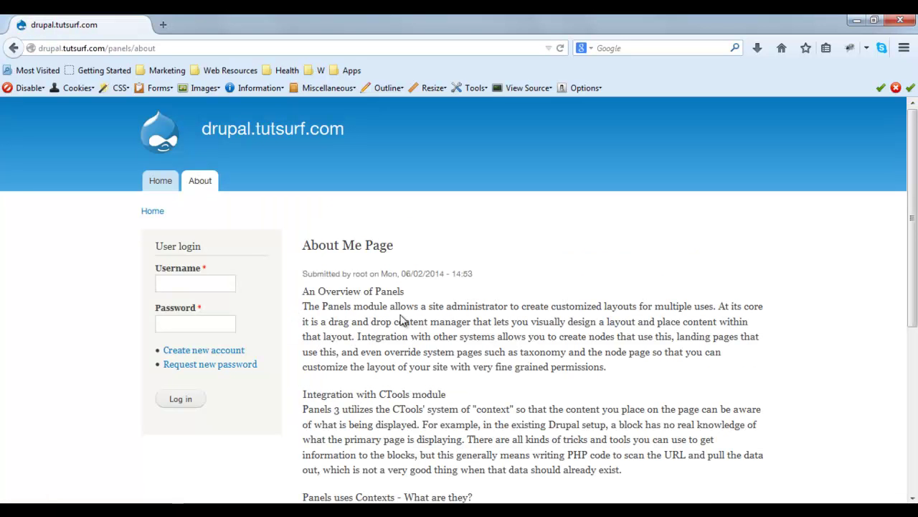
click(161, 186)
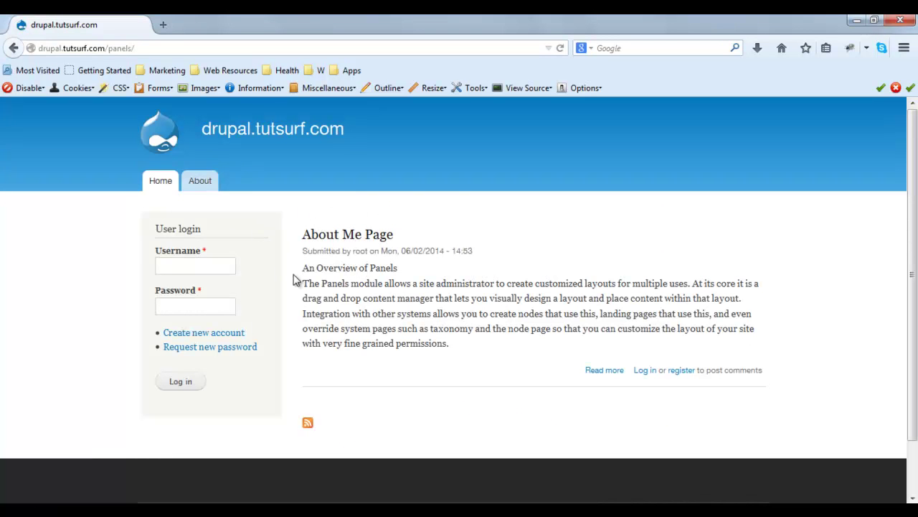
Switch to Chrome, turn off "Promoted to front page" in the About Me Page article's publishing options, and save the article
click(101, 444)
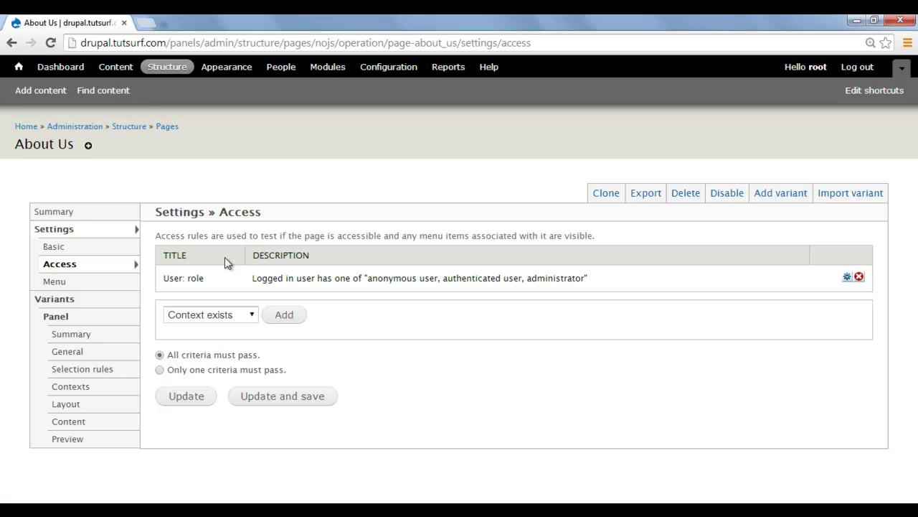
click(117, 69)
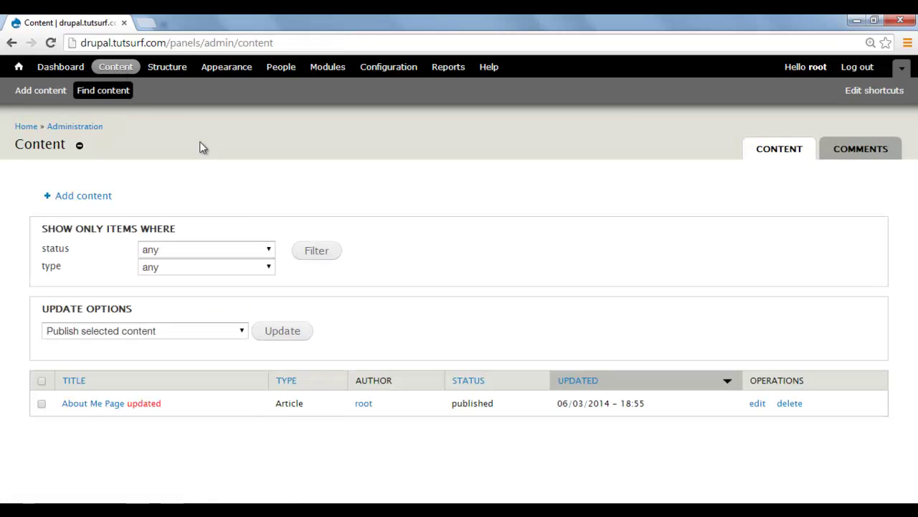
click(758, 406)
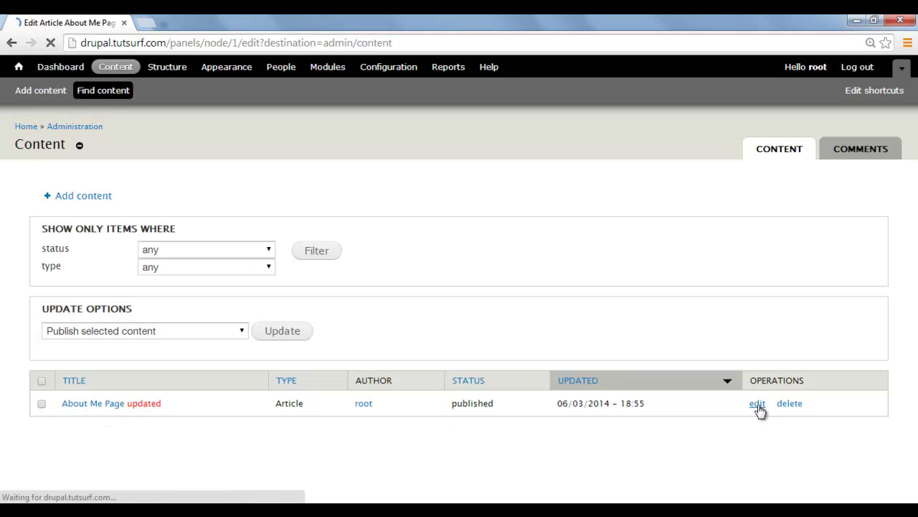
scroll(185, 195, down, 10)
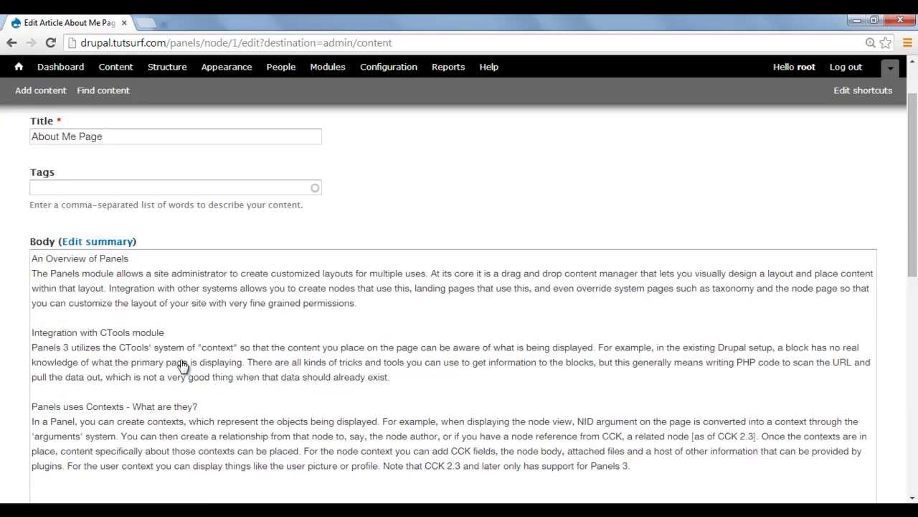
click(81, 407)
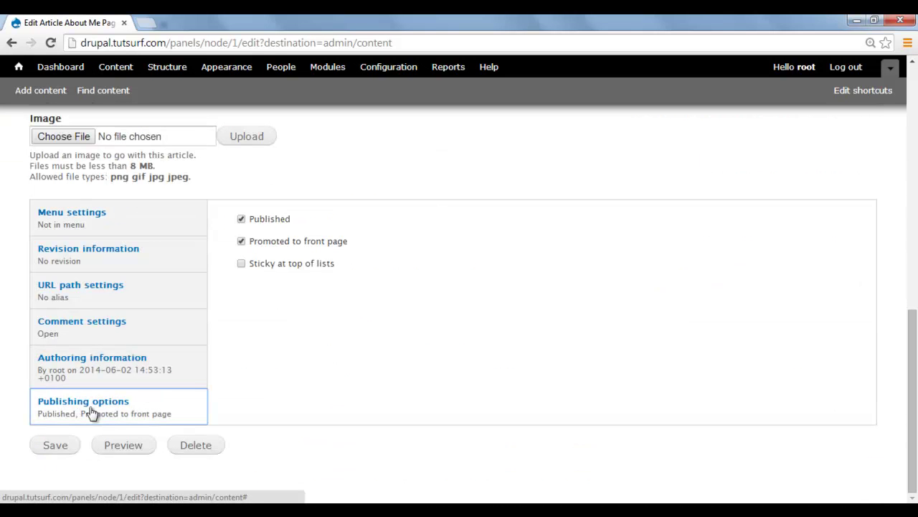
click(243, 242)
click(54, 451)
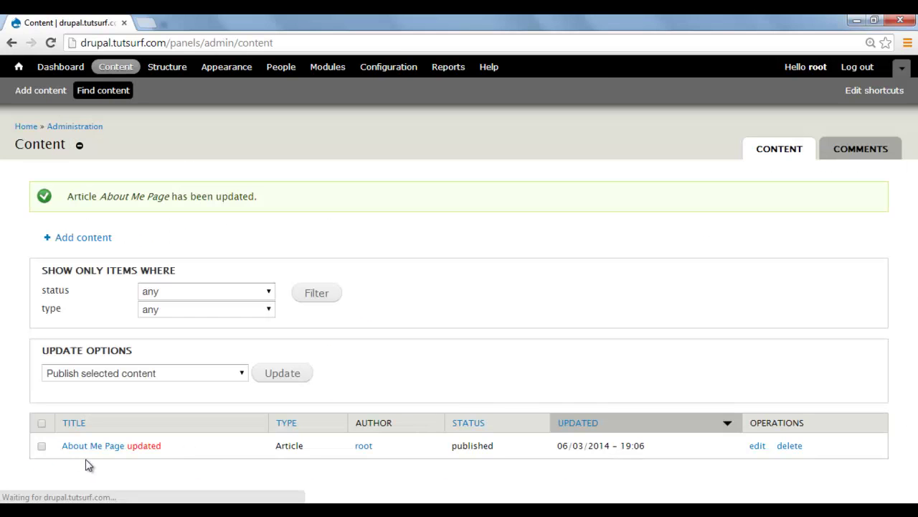
Switch to Firefox and reload the site's home page as a logged-out visitor to check its content
mouse_move(154, 502)
click(164, 449)
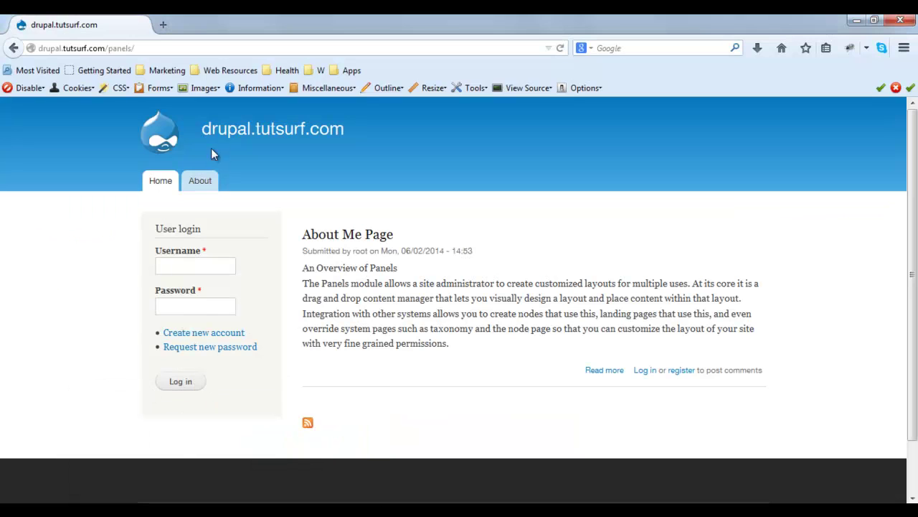
click(561, 48)
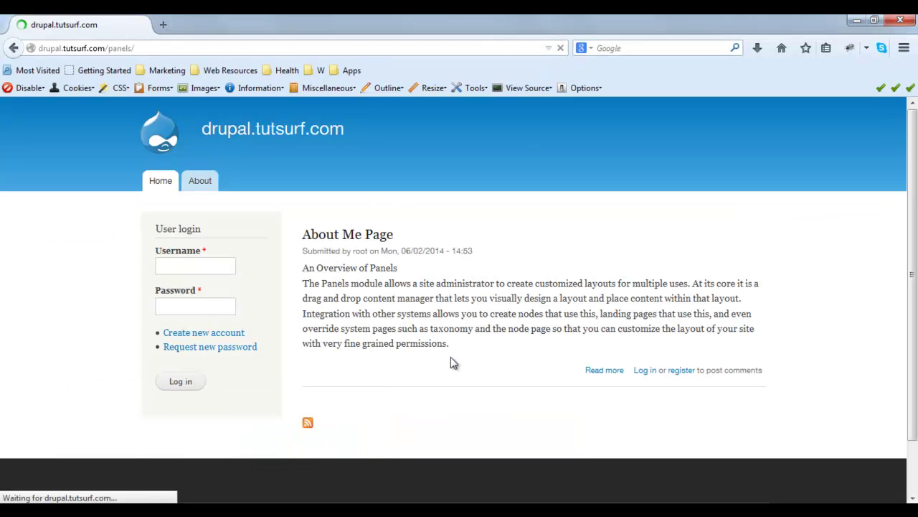
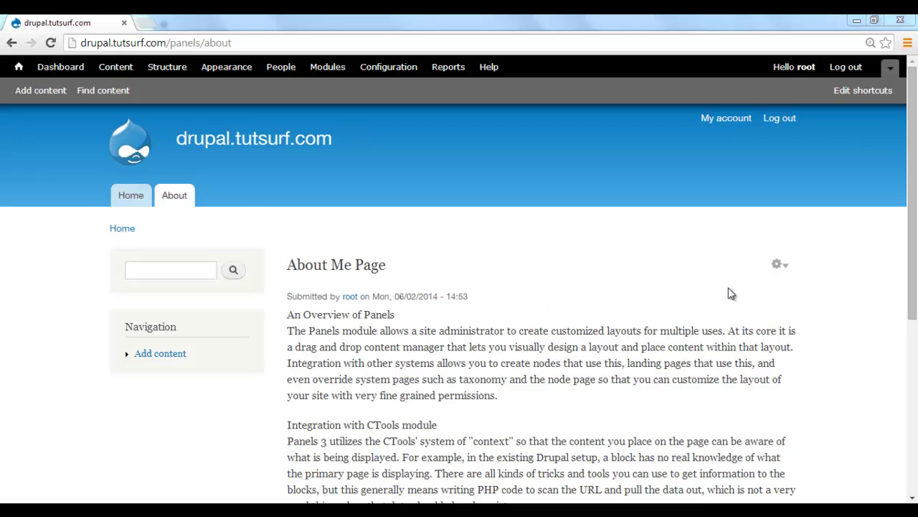
In Chrome, add a "User: role" access rule to the About Us page for authenticated user and administrator, and save the page
click(785, 271)
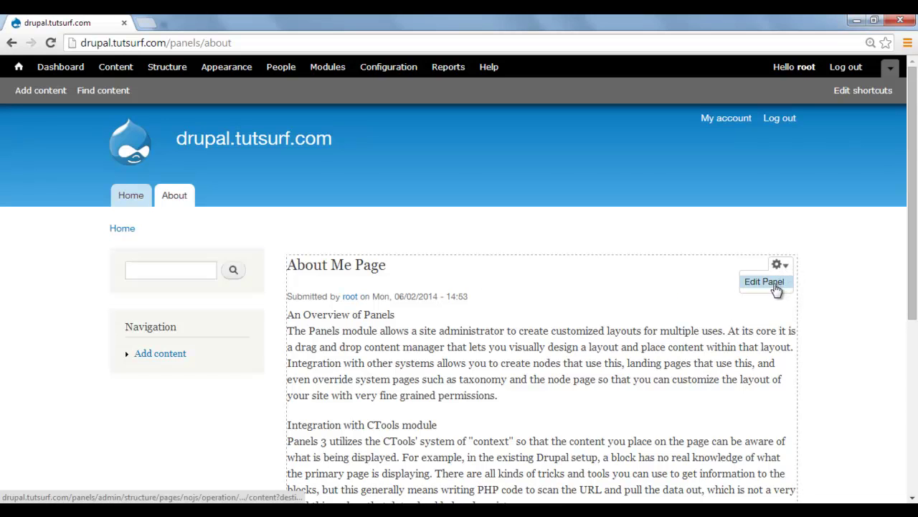
click(769, 283)
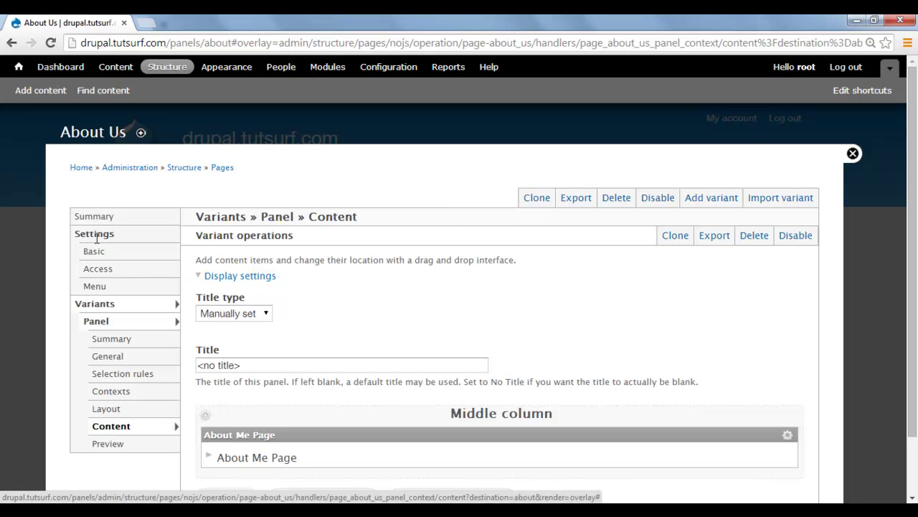
click(132, 277)
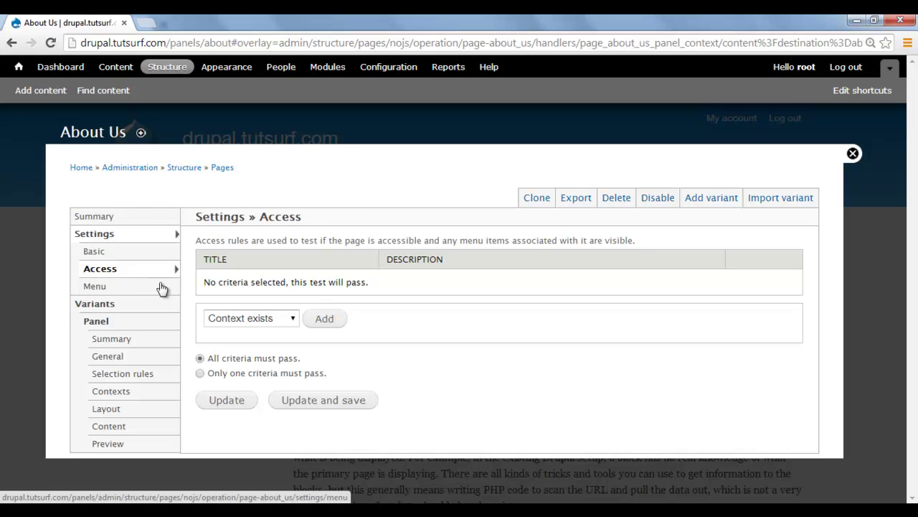
click(243, 322)
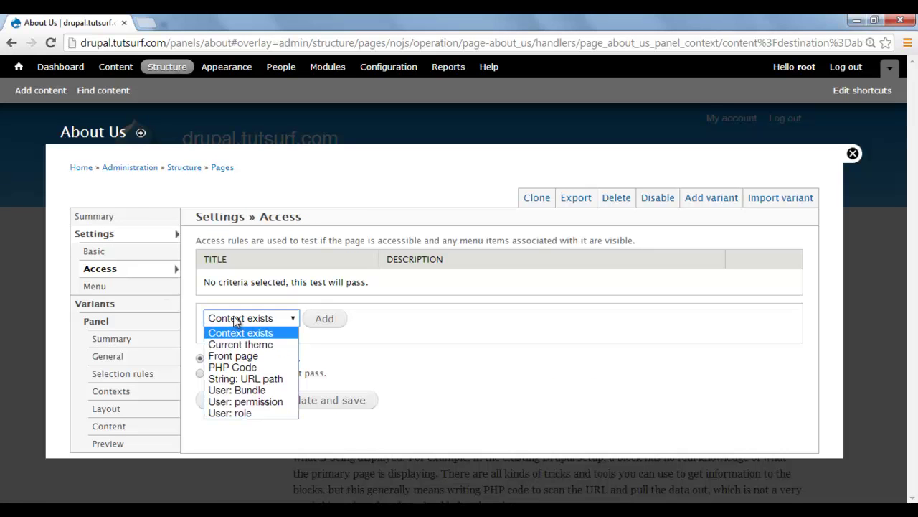
click(257, 414)
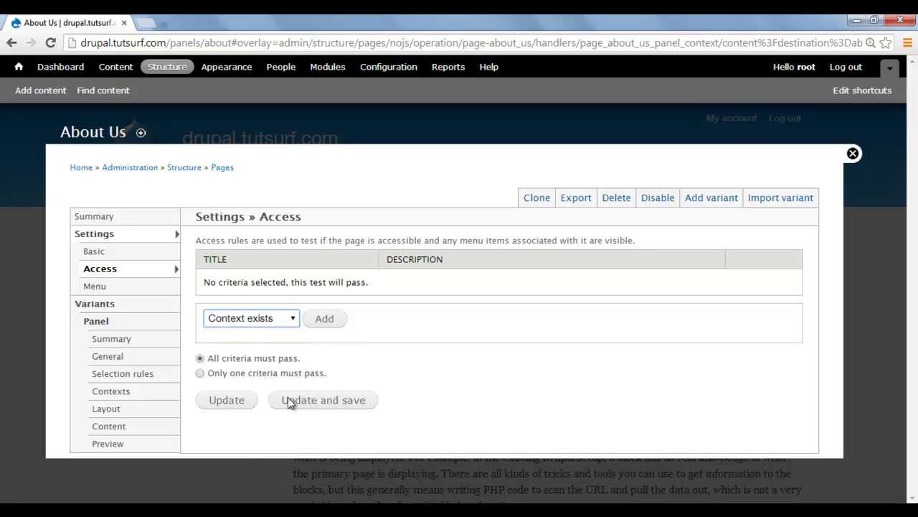
click(334, 326)
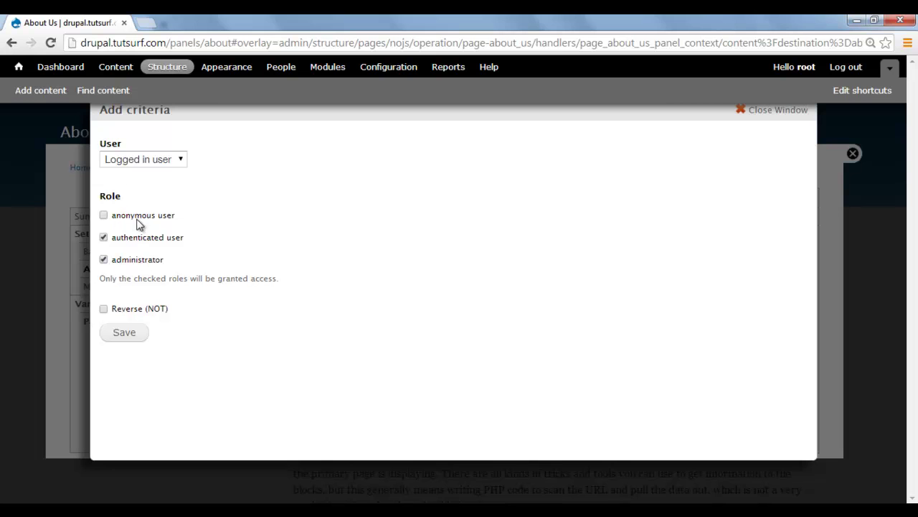
click(131, 340)
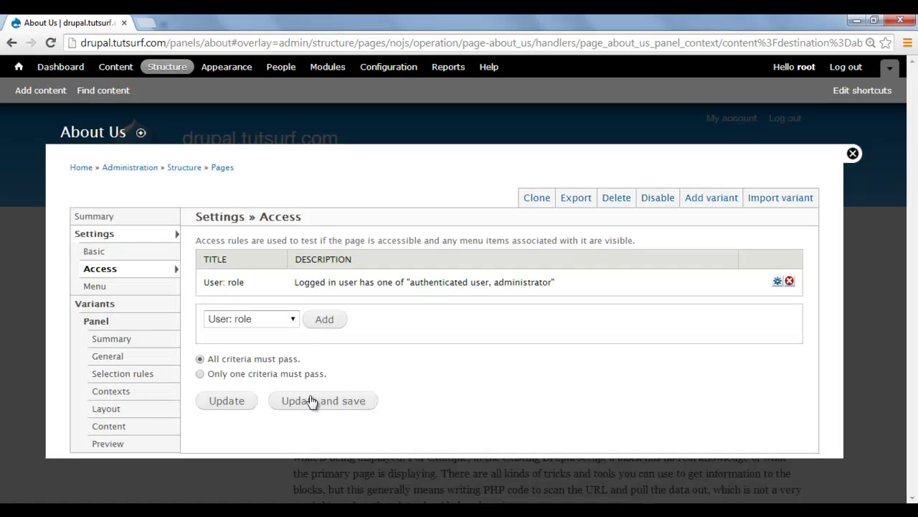
click(330, 414)
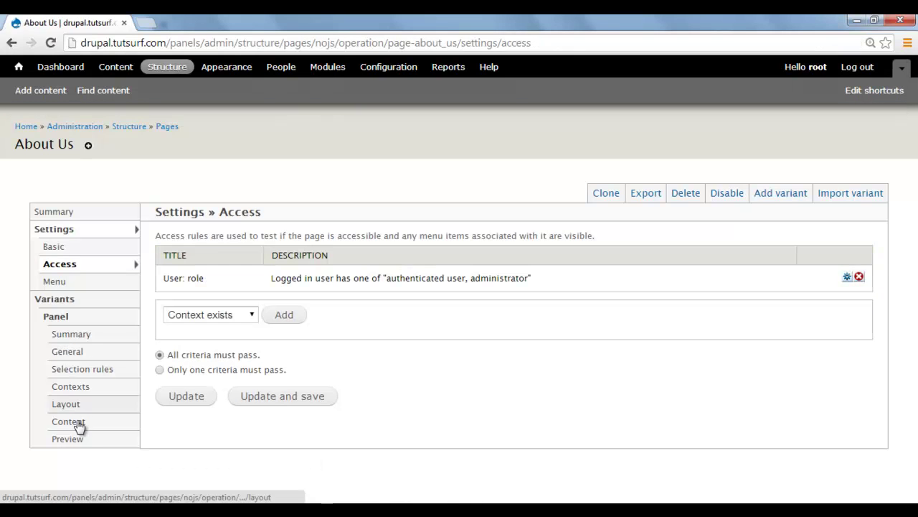
Add a "User: permission" visibility rule with "View published content" to the About Me Page pane in the middle column, and save the page
click(81, 426)
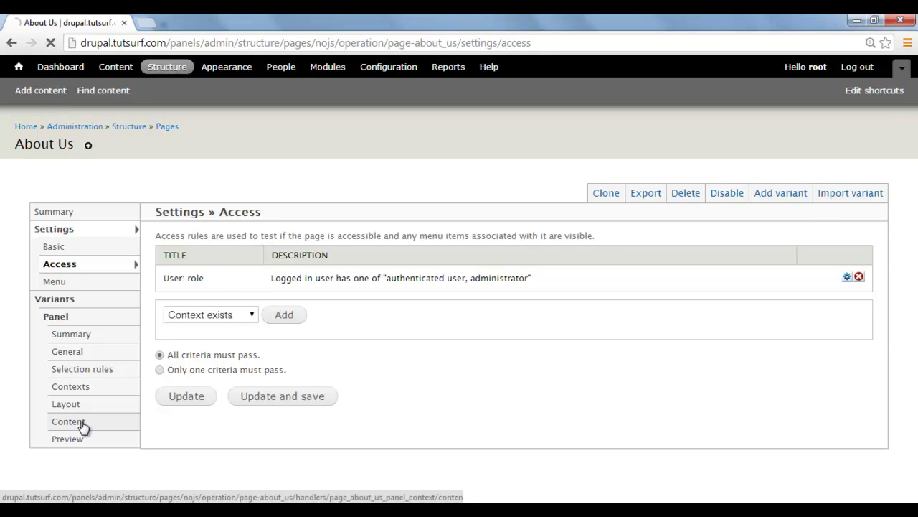
scroll(733, 365, down, 1)
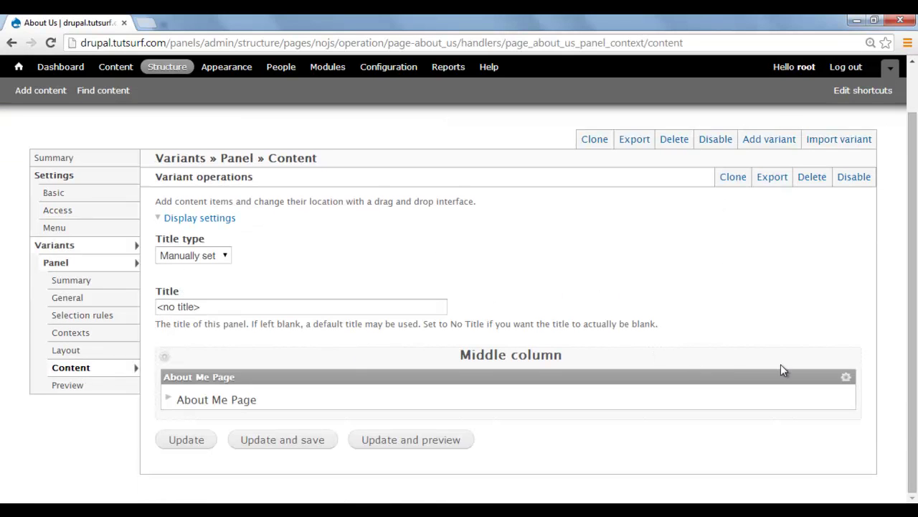
click(847, 381)
scroll(781, 467, down, 2)
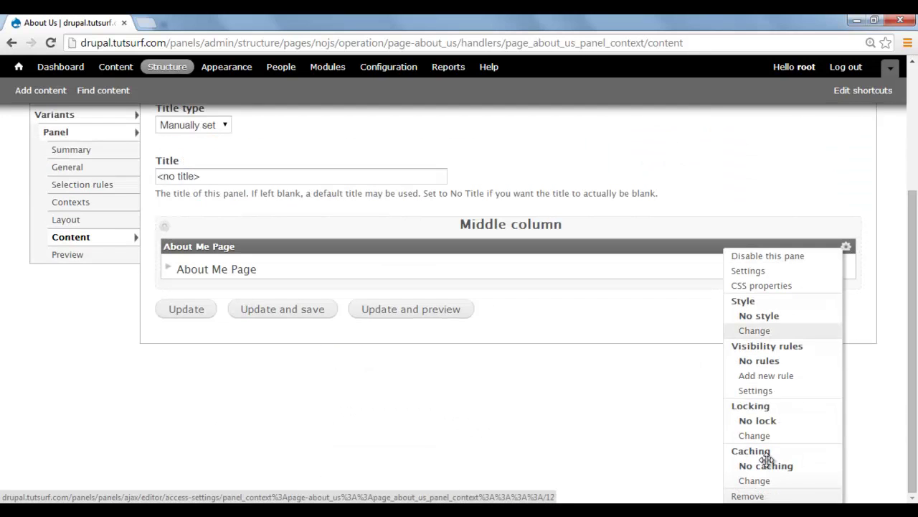
click(807, 382)
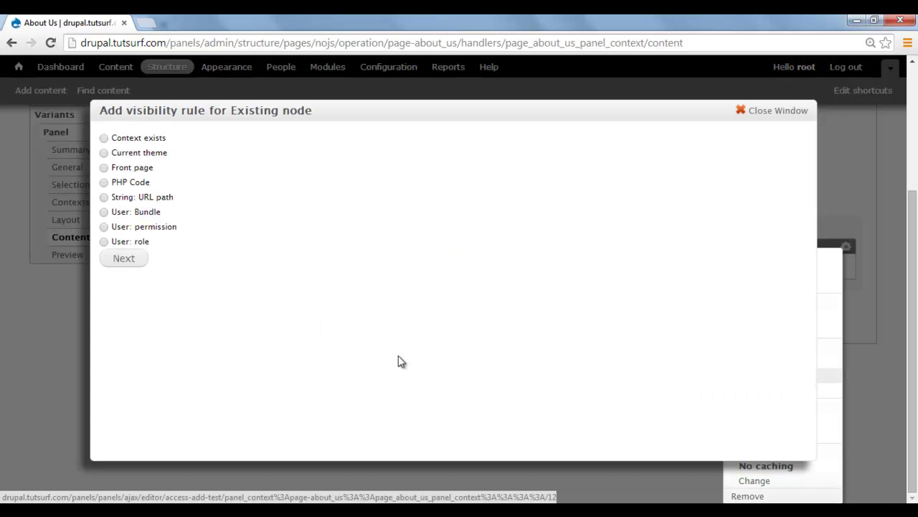
drag(113, 271, 181, 270)
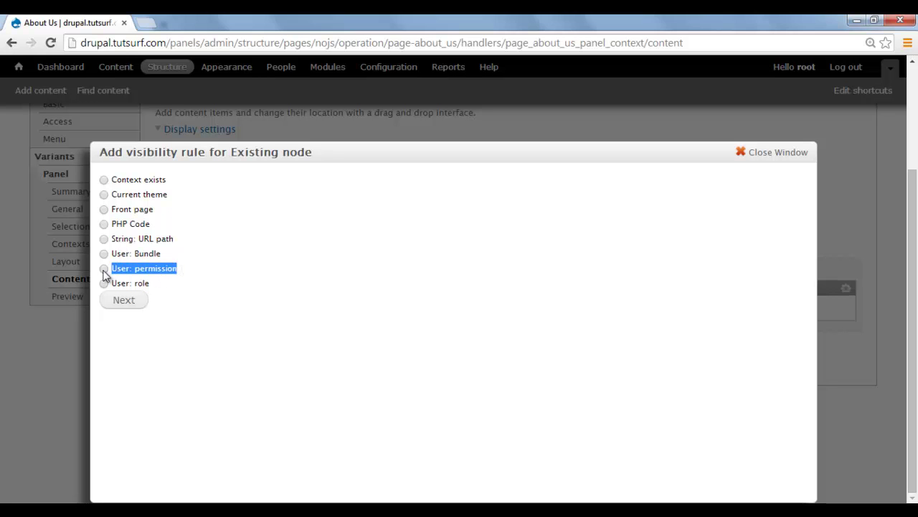
click(128, 304)
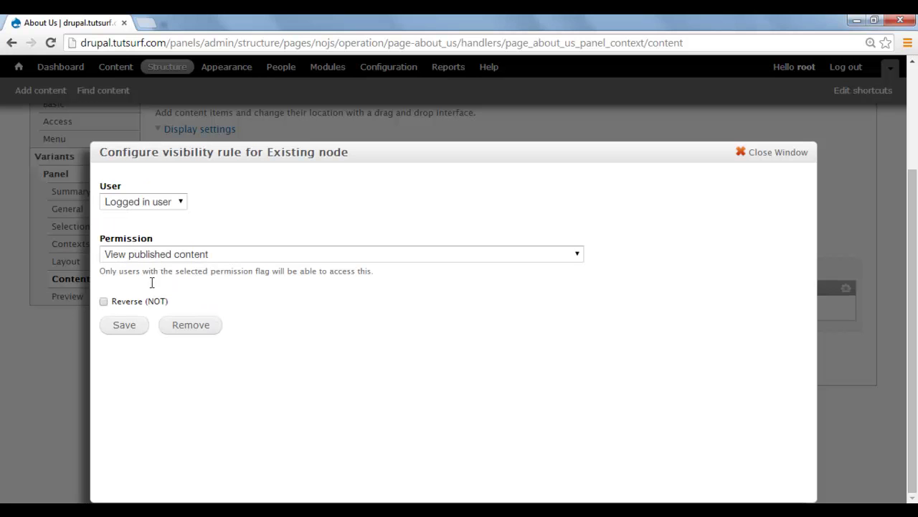
click(124, 327)
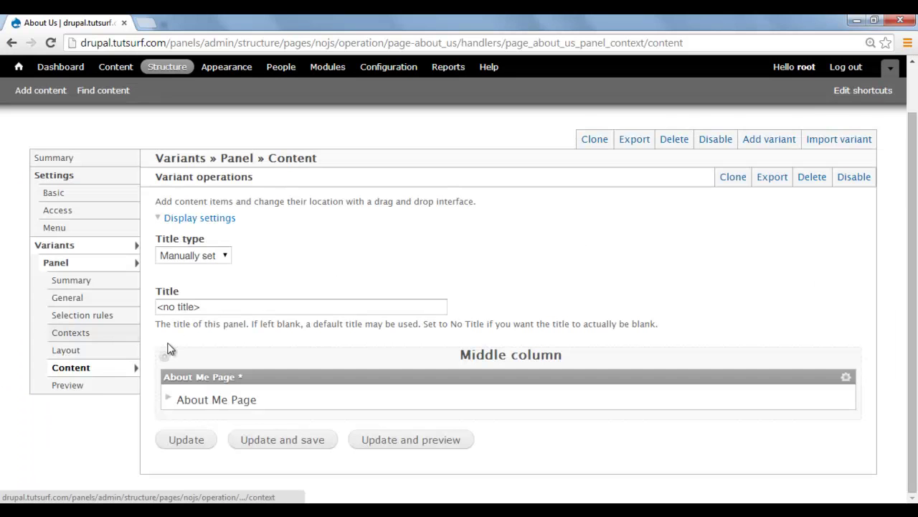
click(293, 446)
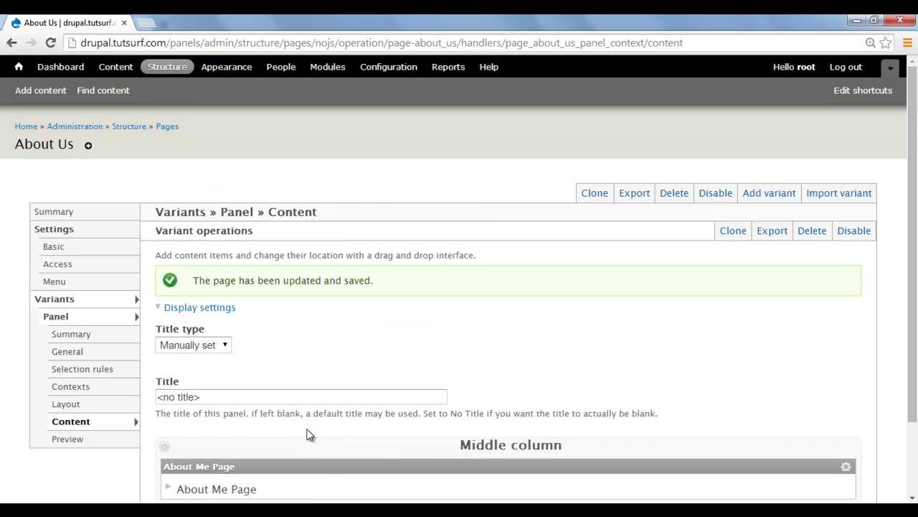
View the site's home page and About page while logged in to check their content
scroll(308, 433, down, 1)
scroll(42, 139, up, 1)
click(26, 129)
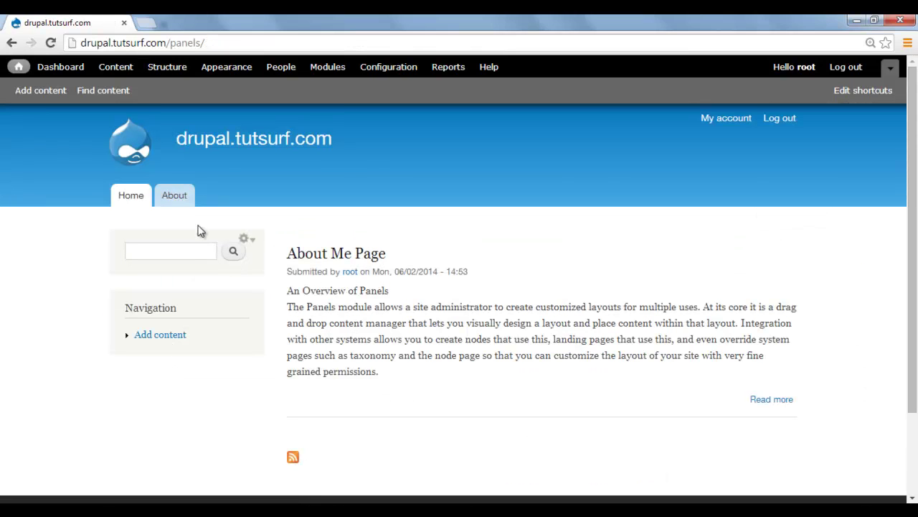
click(180, 204)
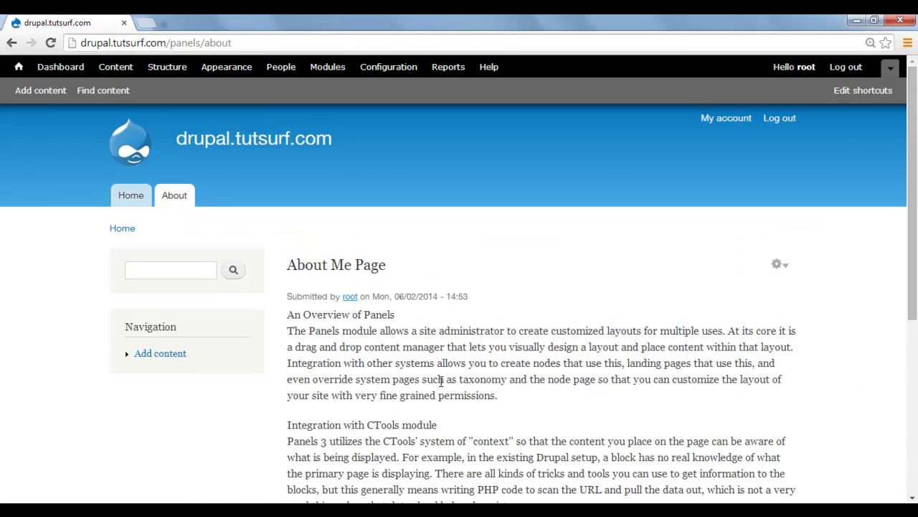
scroll(423, 258, down, 1)
scroll(369, 246, up, 1)
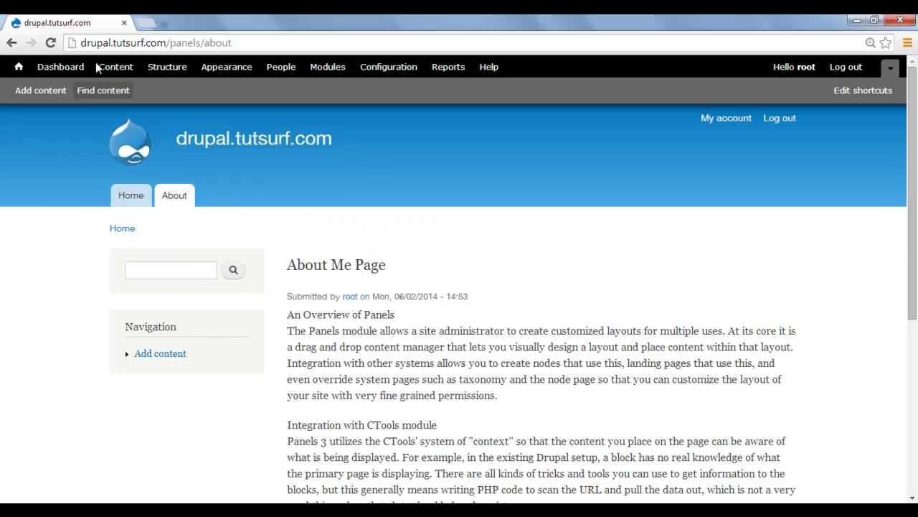
Switch to Firefox and reload the home page as a logged-out visitor to check access to the About page
mouse_move(205, 501)
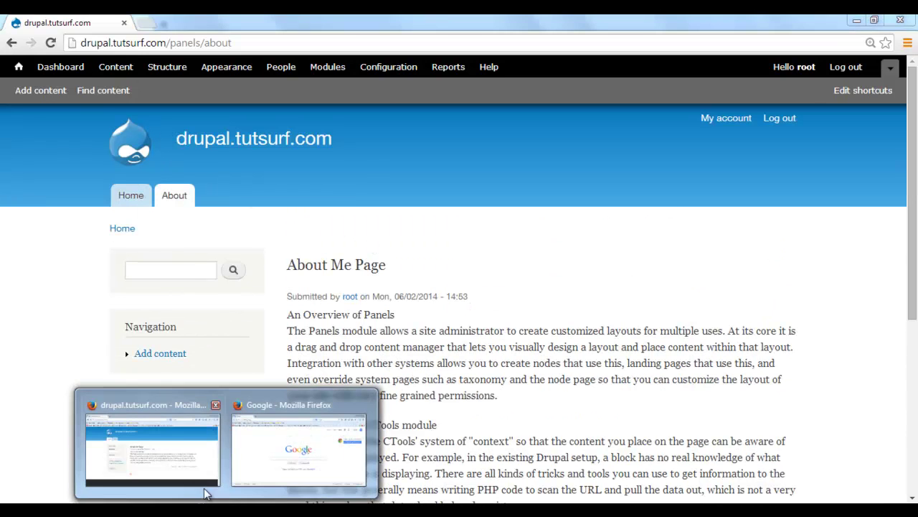
click(185, 454)
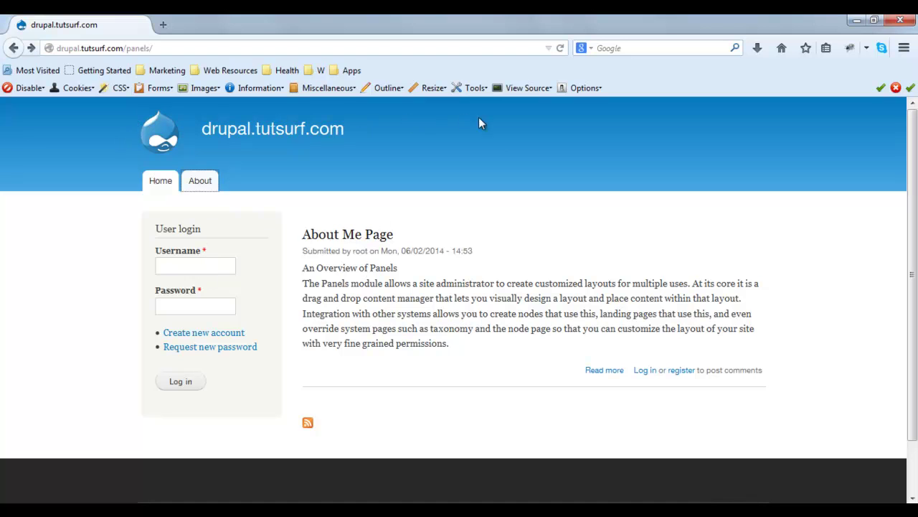
click(558, 52)
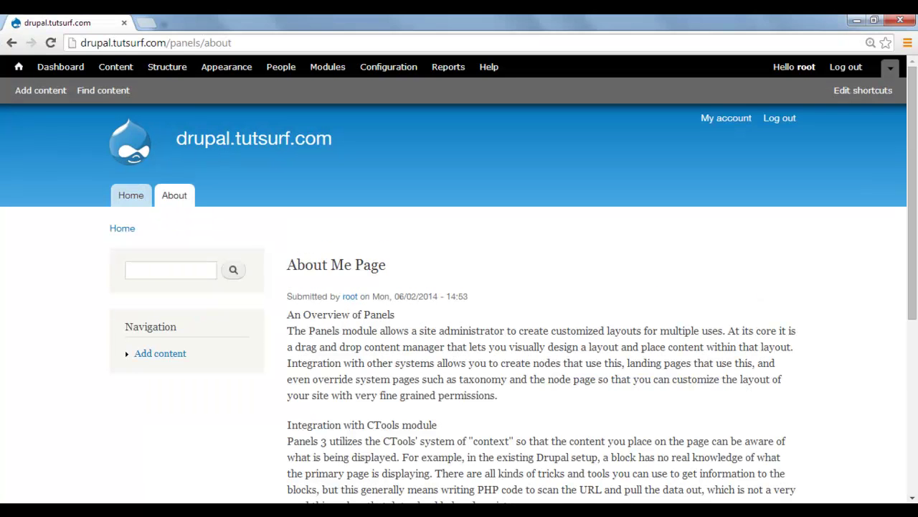
In Chrome, add the anonymous user role to the About Us page's "User: role" access rule and save the page
mouse_move(649, 344)
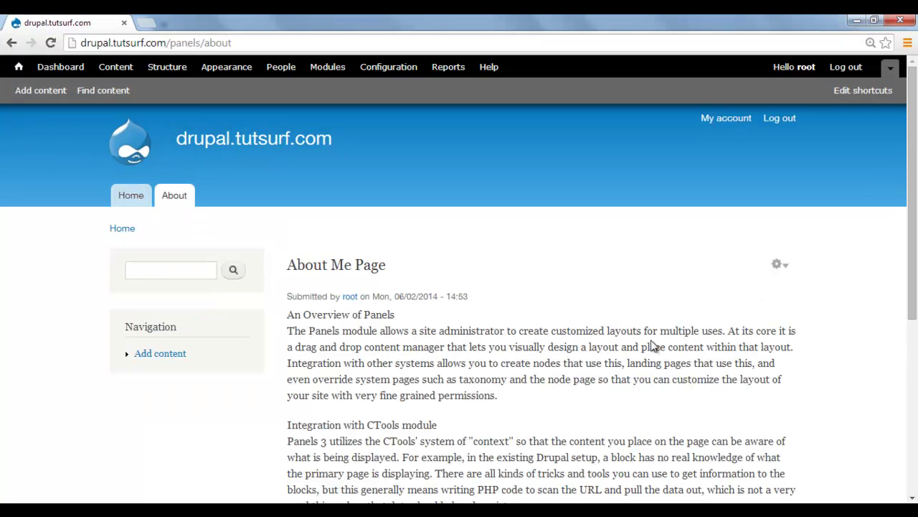
click(781, 267)
click(782, 266)
click(780, 281)
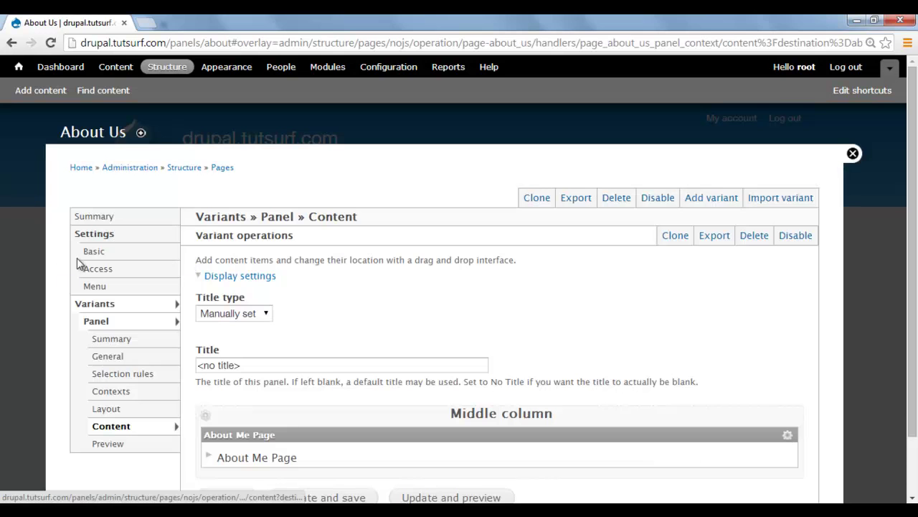
click(101, 270)
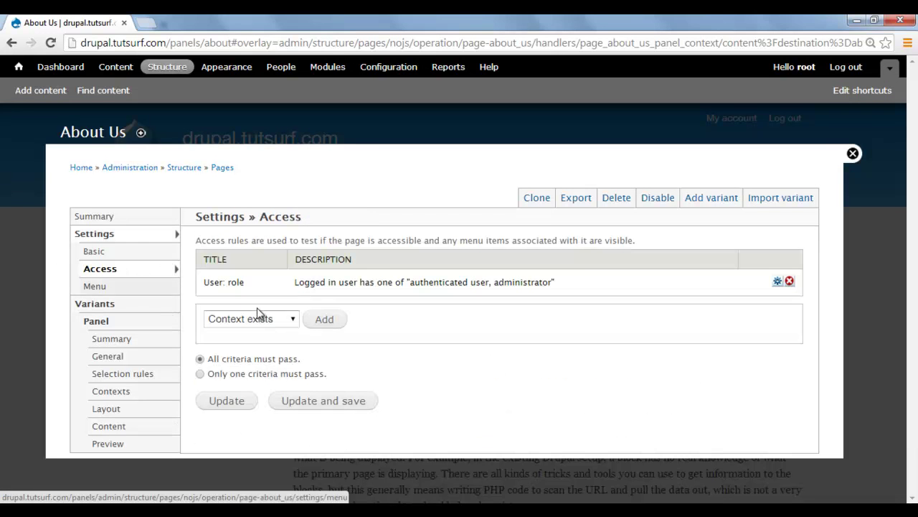
click(777, 281)
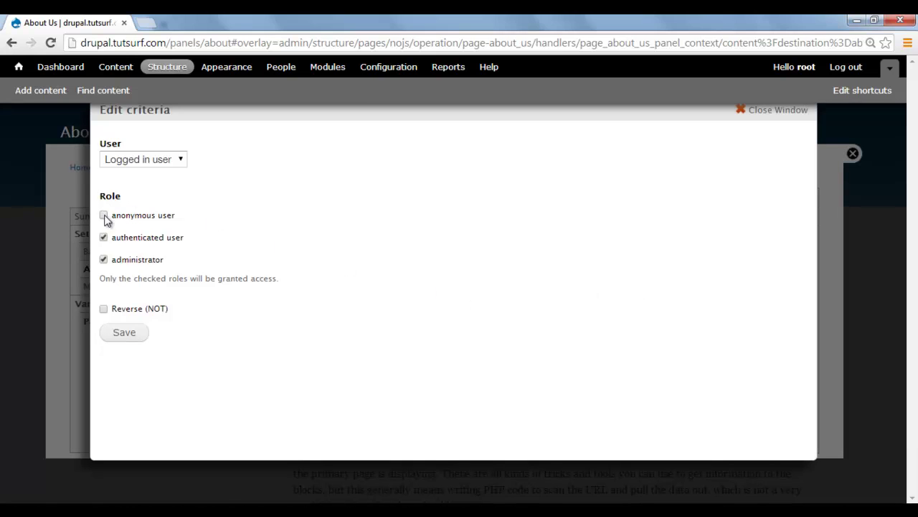
click(104, 216)
click(127, 336)
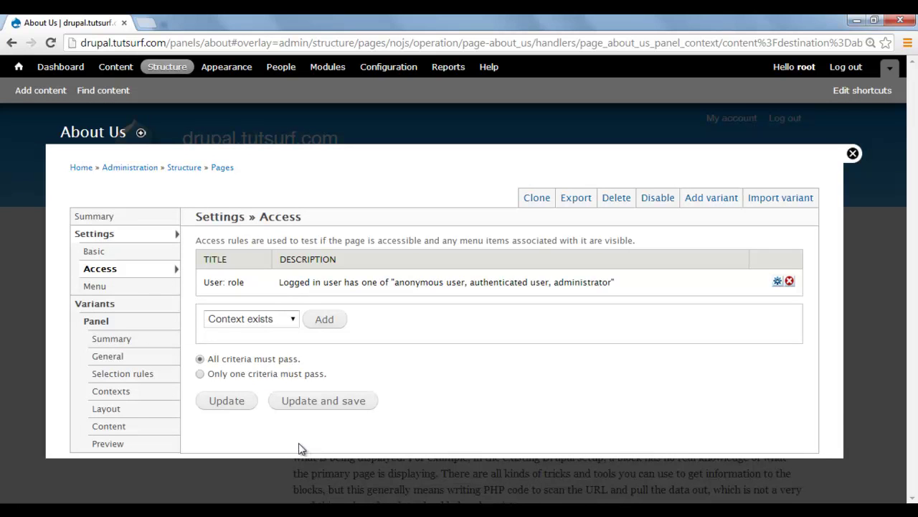
click(327, 404)
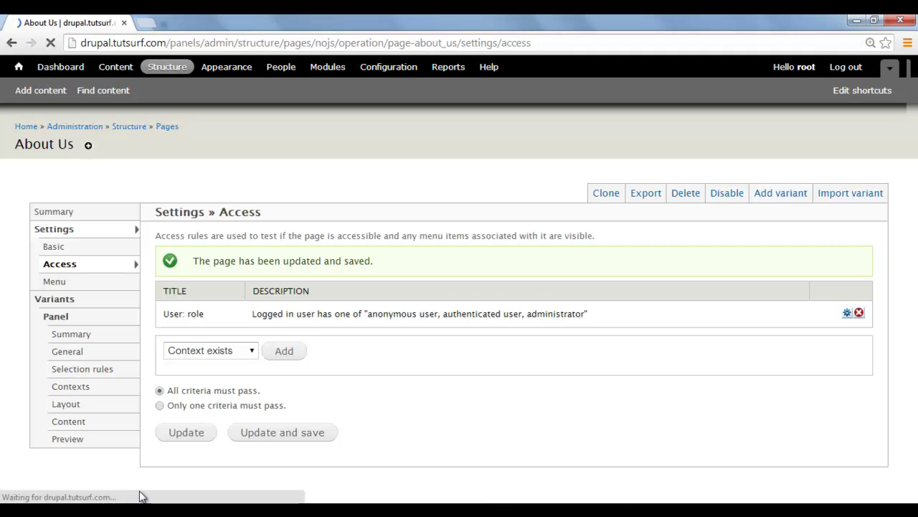
Switch to Firefox, reload the home page as a logged-out visitor, and check the About page before returning to Home
click(164, 453)
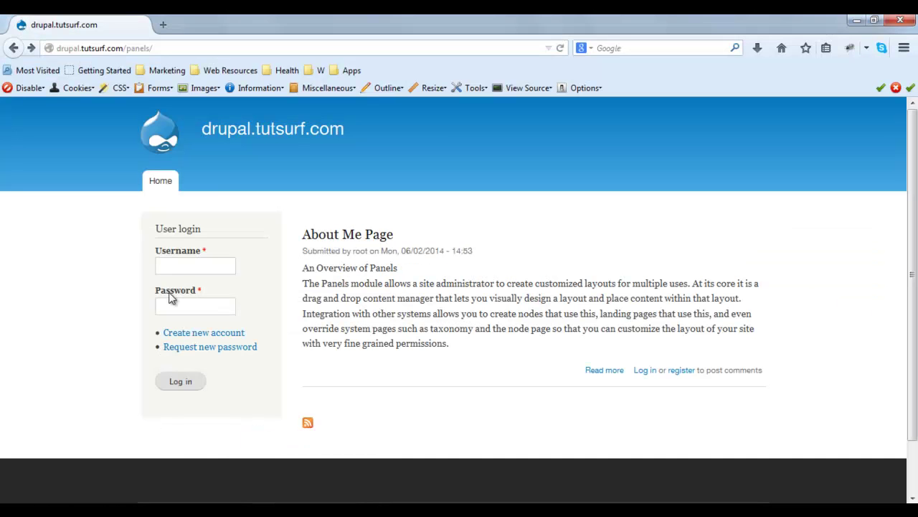
click(560, 50)
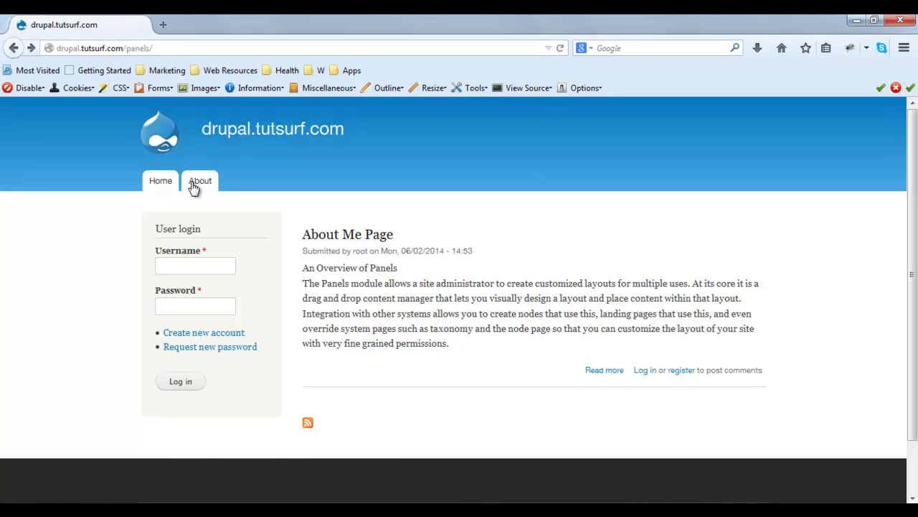
click(199, 188)
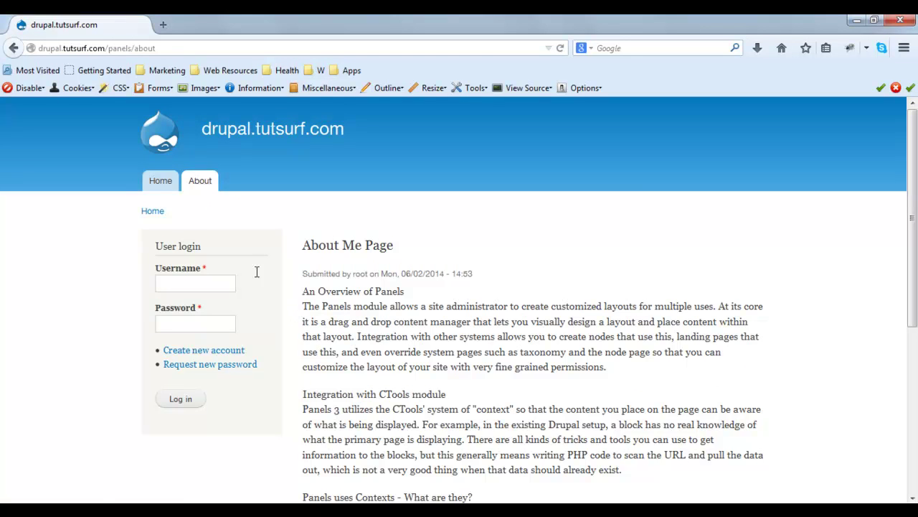
click(161, 183)
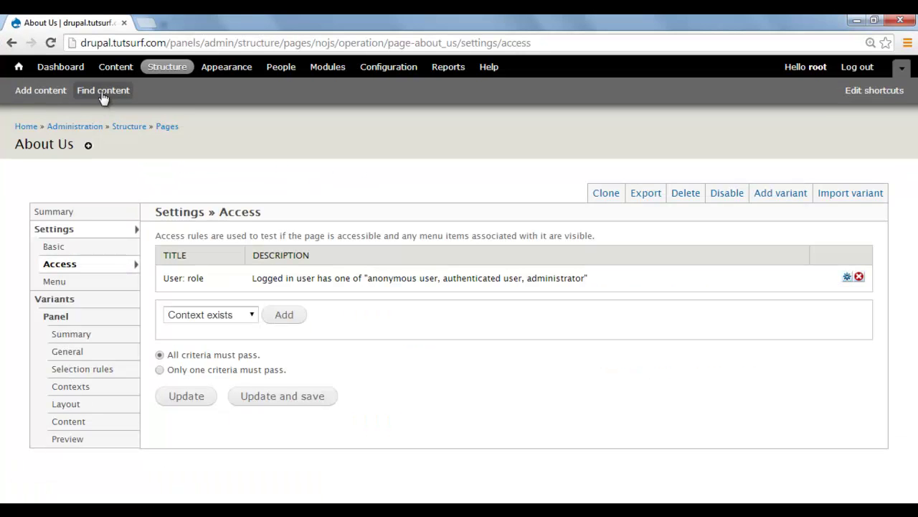
In Chrome, turn off "Promoted to front page" in the About Me Page article's publishing options and save the article
click(117, 70)
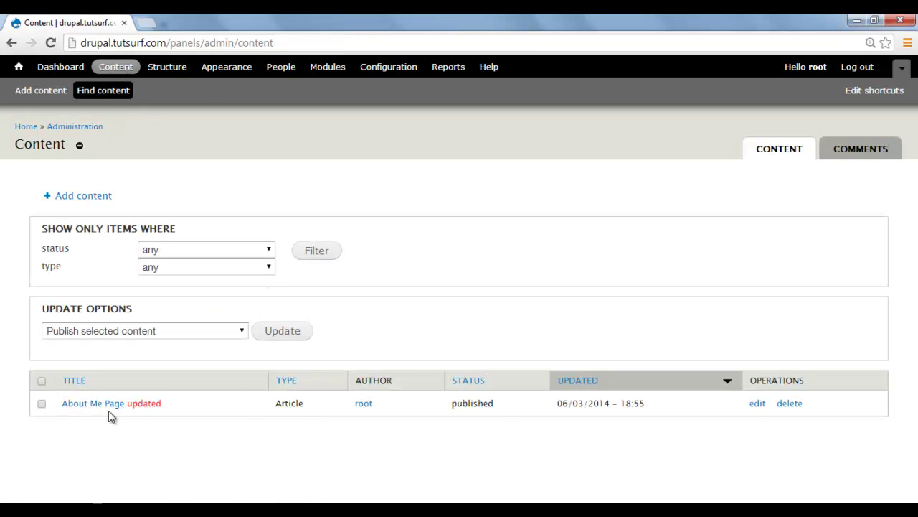
click(758, 406)
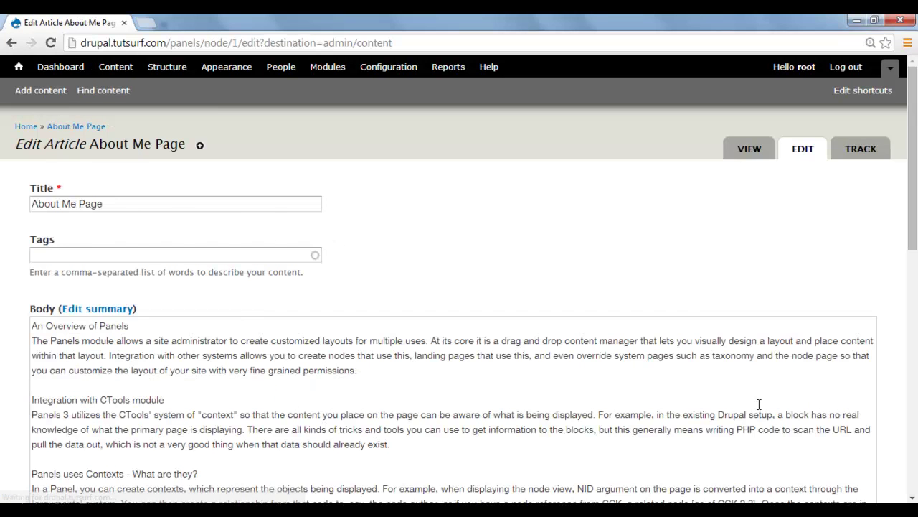
scroll(180, 369, down, 15)
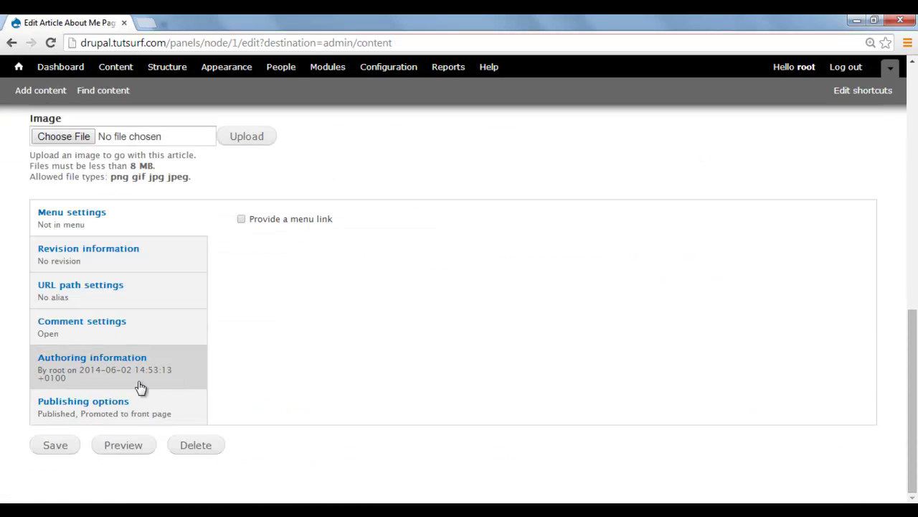
click(79, 403)
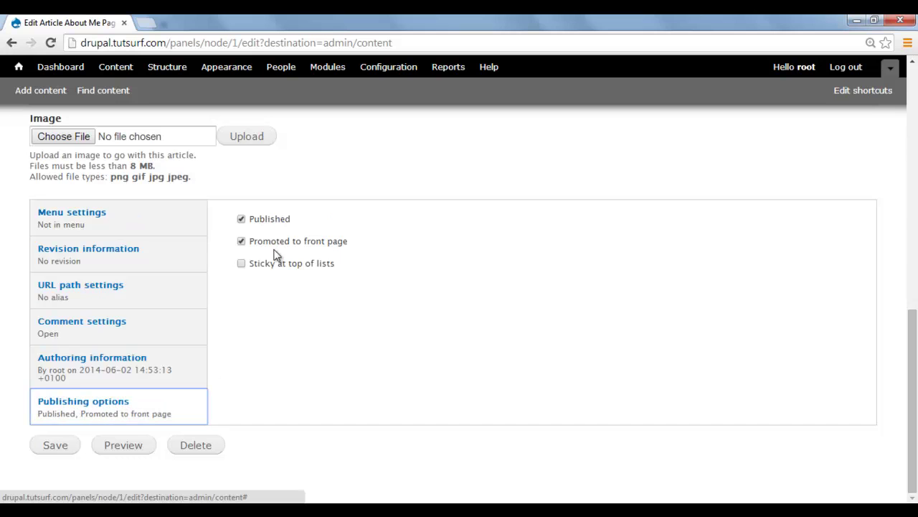
click(241, 241)
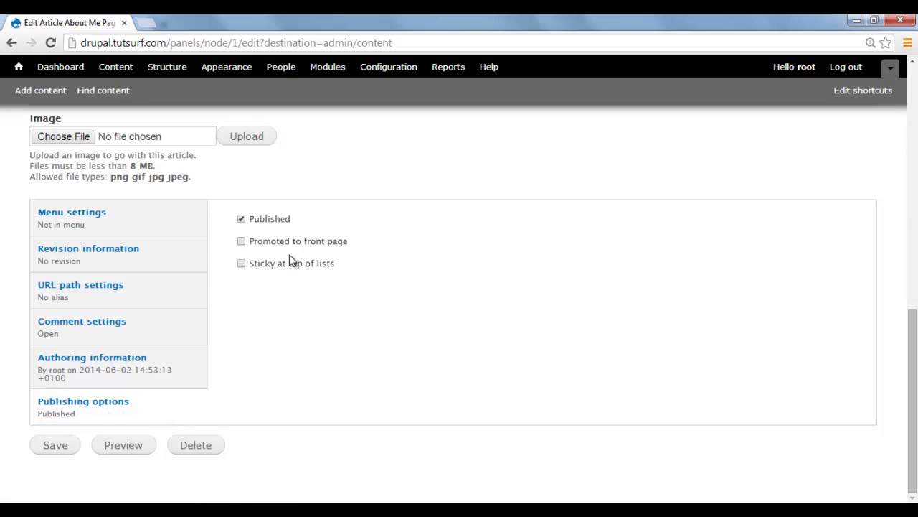
click(56, 450)
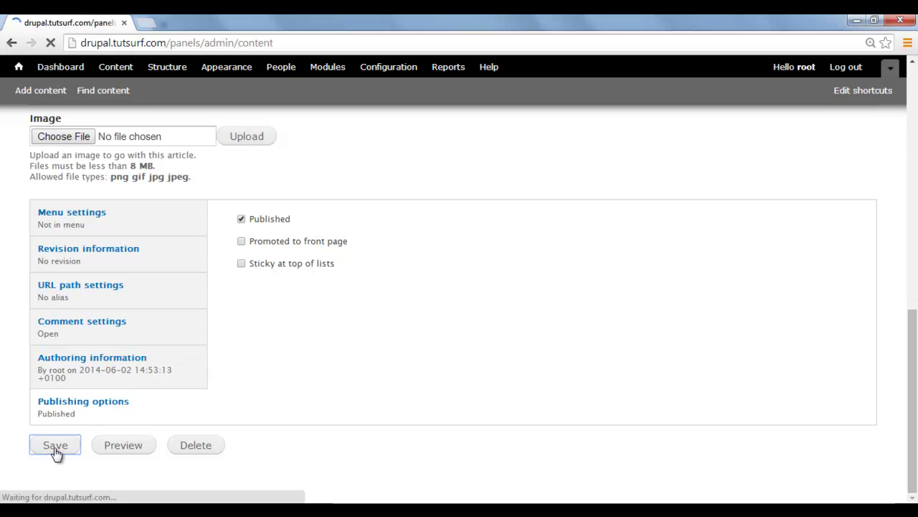
Switch to Firefox and reload the home page to check whether the article still appears for logged-out visitors
mouse_move(181, 484)
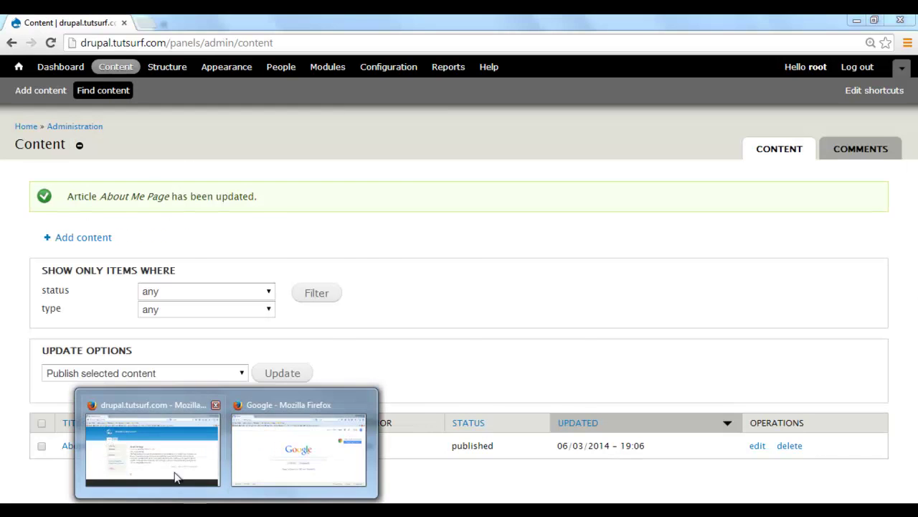
click(171, 455)
click(561, 48)
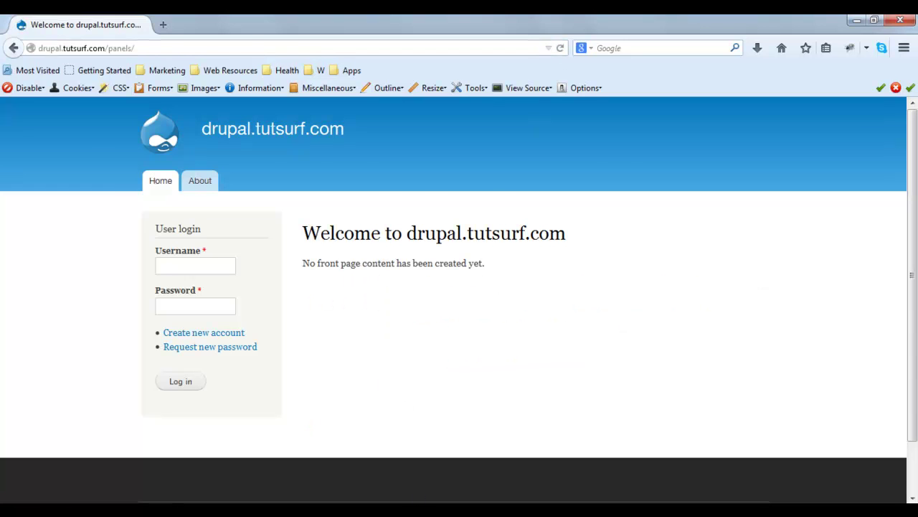
Switch to Chrome and look through the description and comments of the YouTube video "How To Make A Bootstrap Drupal Sub Theme"
key(alt+Tab)
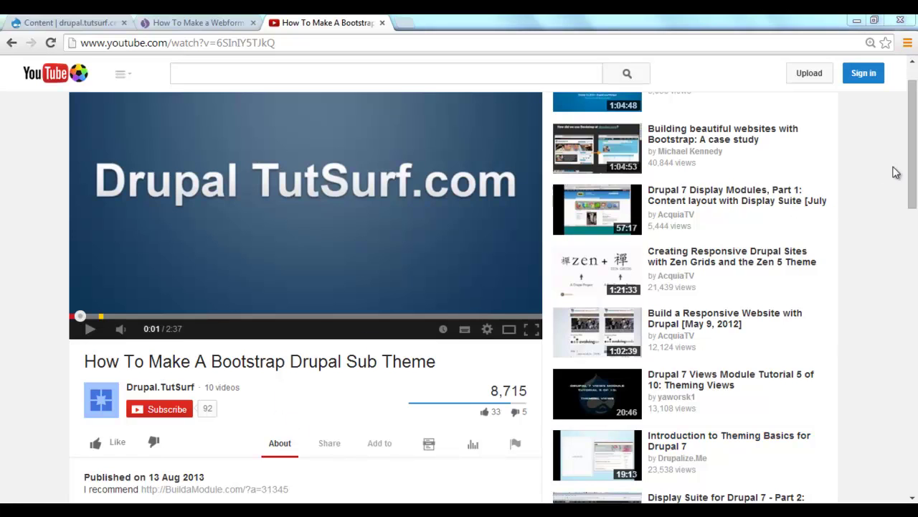
drag(916, 159, 915, 190)
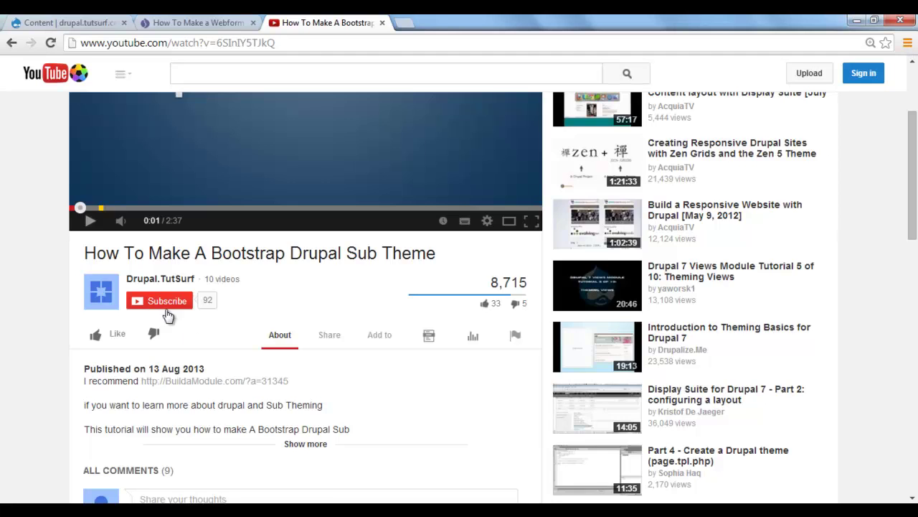
scroll(233, 370, down, 2)
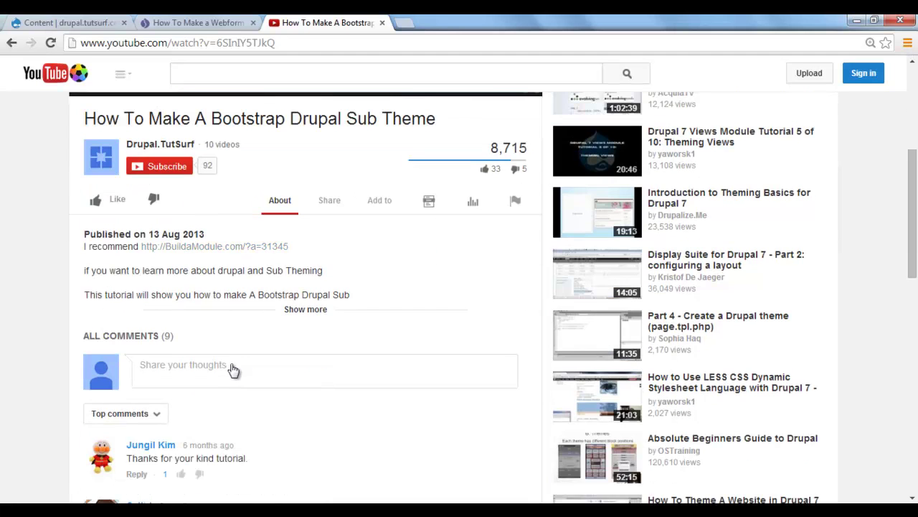
scroll(233, 370, down, 2)
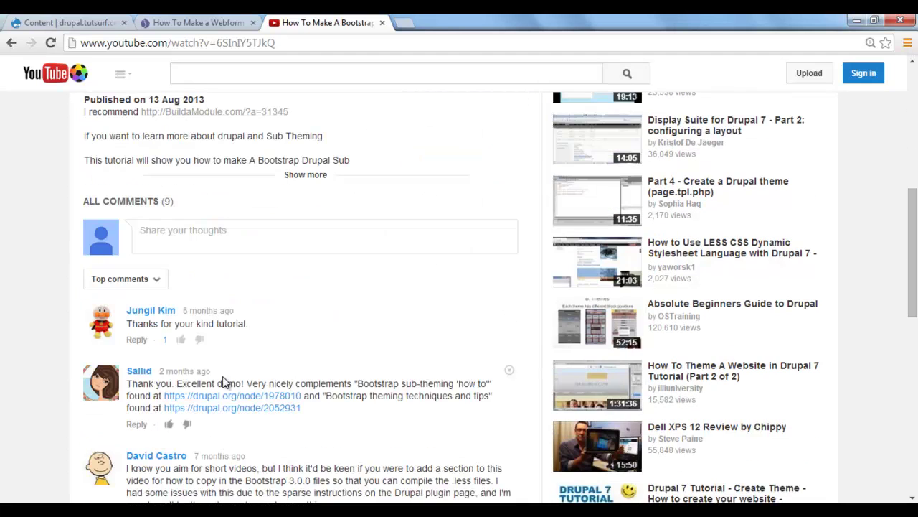
drag(915, 236, 914, 106)
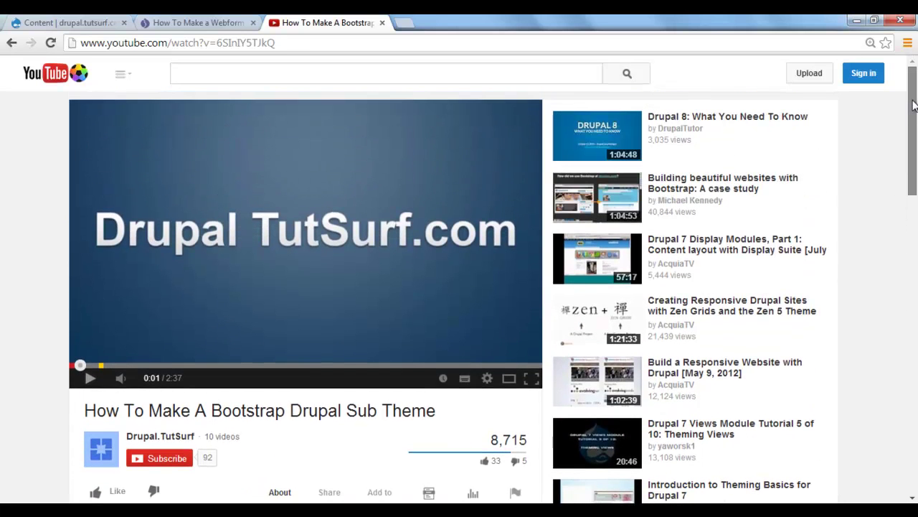